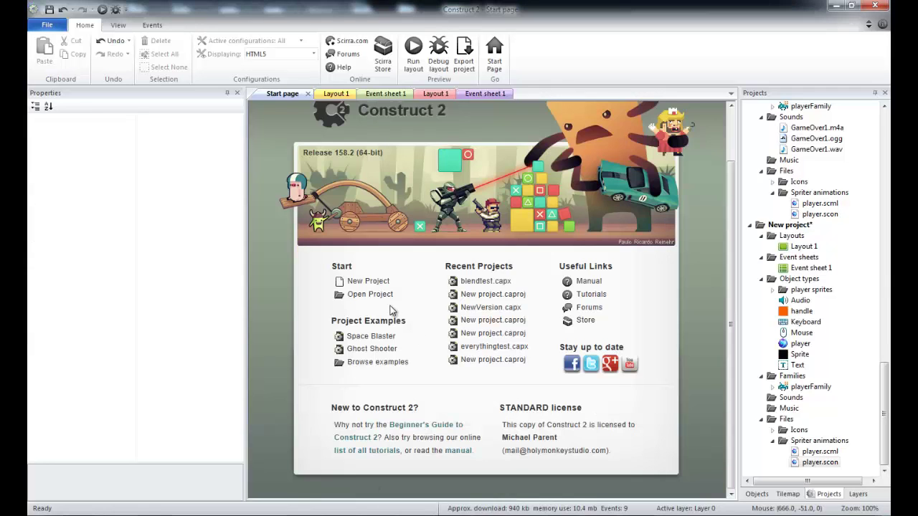
Create a new empty project and drag player.scon from Explorer onto its layout.
{"action": "left_click", "coordinate": [368, 281]}
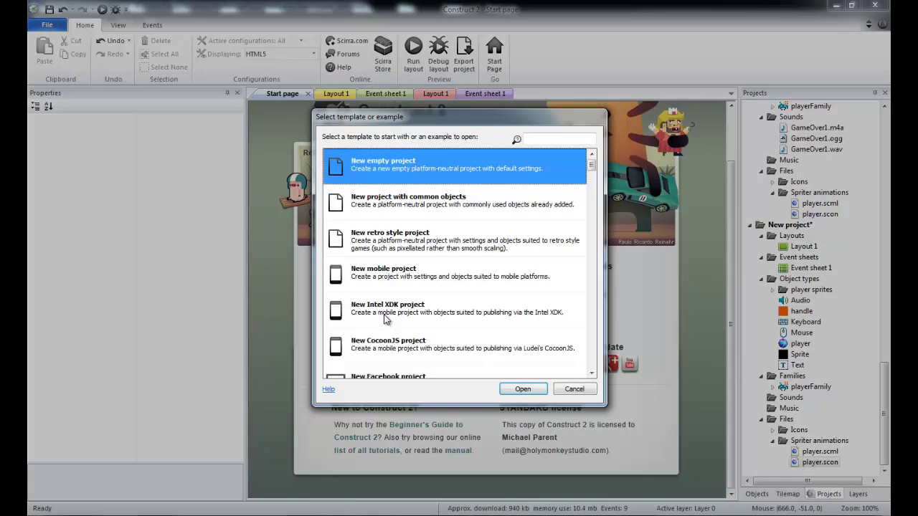
{"action": "left_click", "coordinate": [523, 389]}
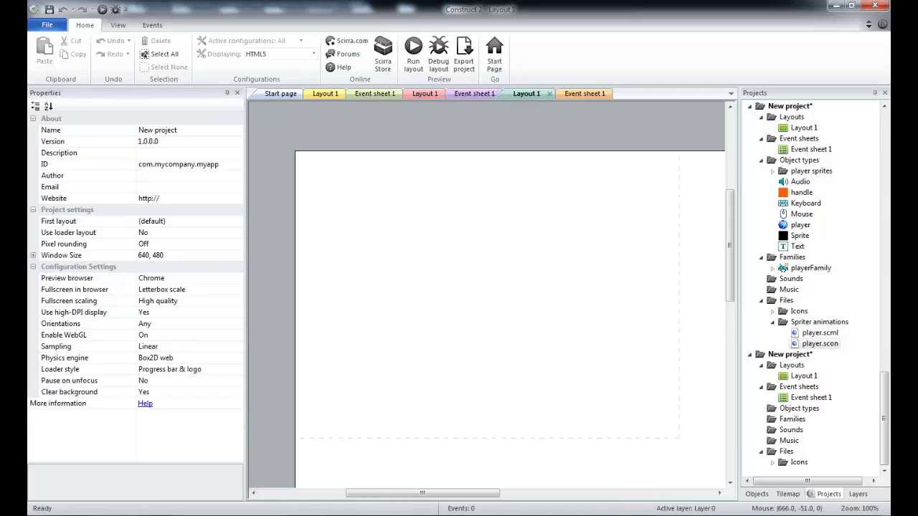
{"action": "left_click", "coordinate": [387, 462]}
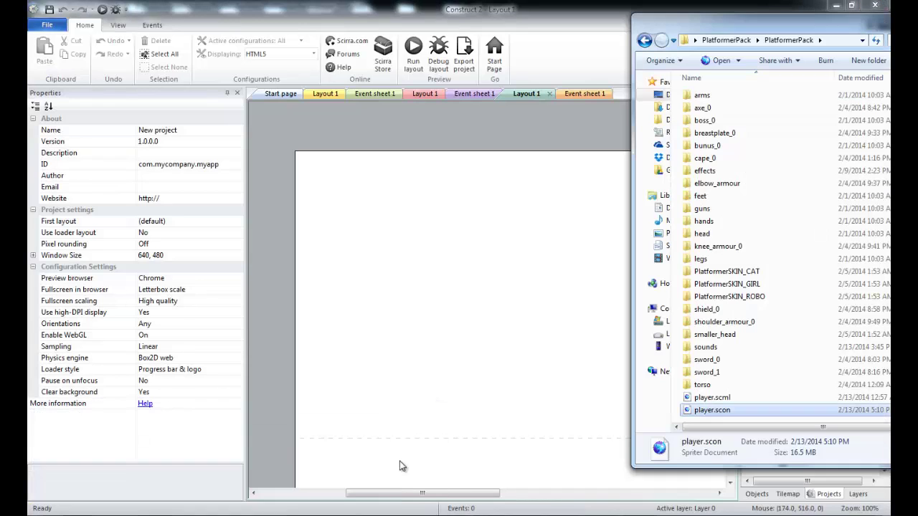
{"action": "left_click_drag", "start_coordinate": [724, 414], "coordinate": [392, 377]}
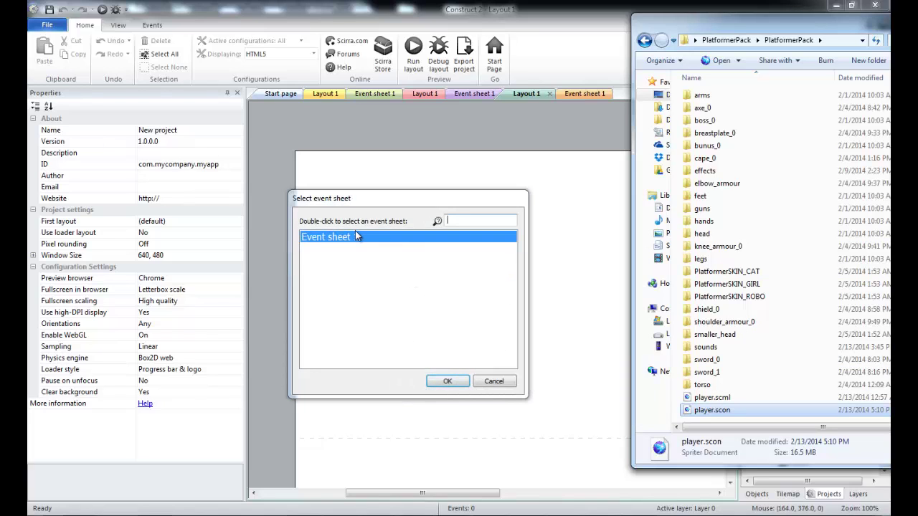
Add the player's setup to Event sheet 1, then preview the layout in the browser.
{"action": "left_click", "coordinate": [461, 382]}
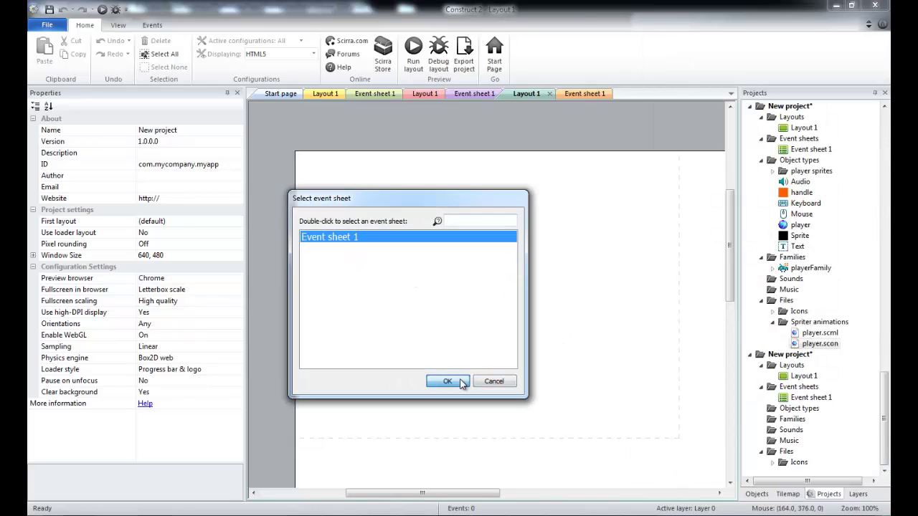
{"action": "left_click", "coordinate": [461, 382]}
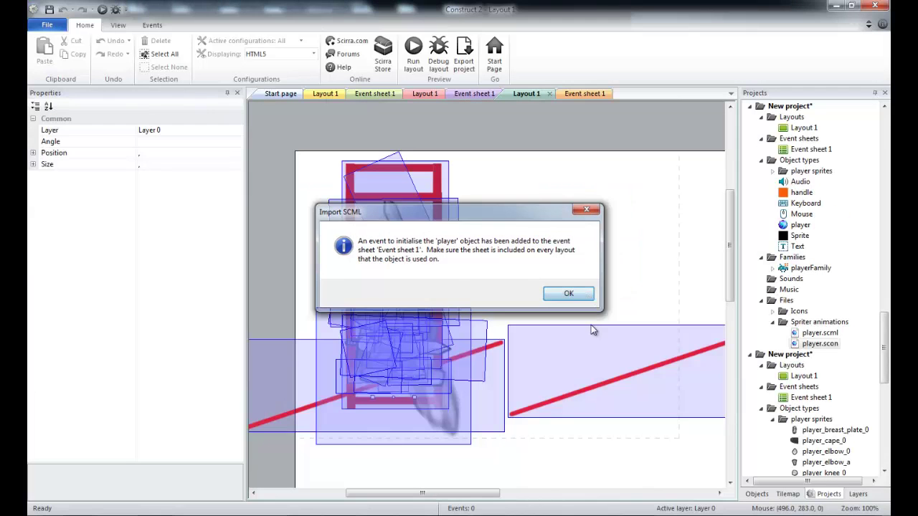
{"action": "left_click", "coordinate": [568, 293]}
{"action": "left_click", "coordinate": [410, 59]}
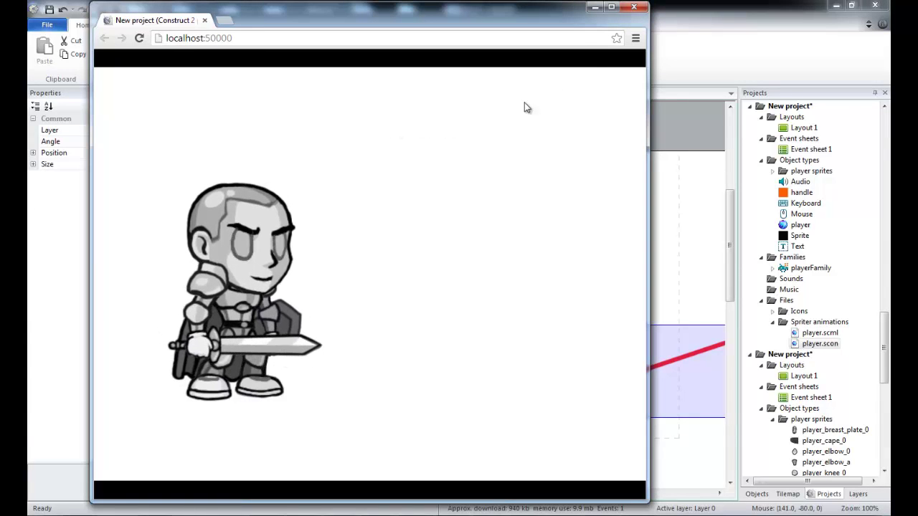
{"action": "left_click", "coordinate": [633, 8]}
Insert a Mouse object into the project.
{"action": "right_click", "coordinate": [547, 189]}
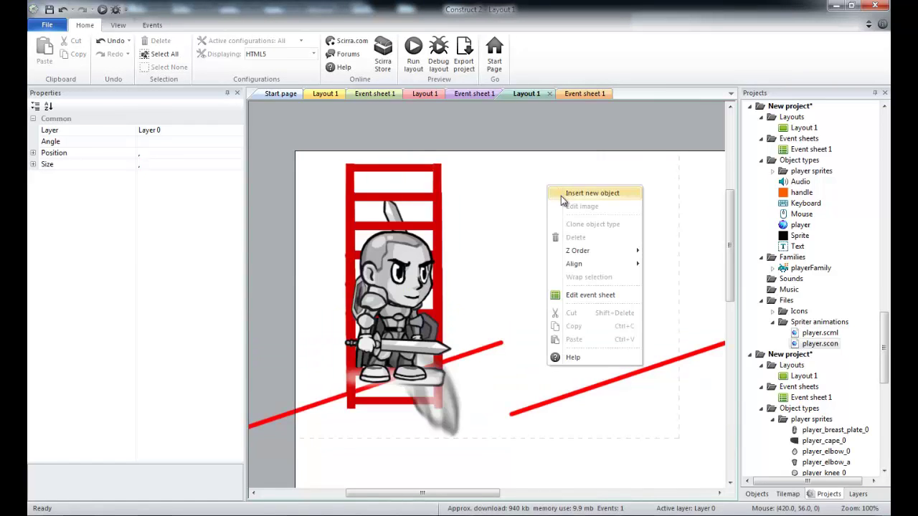
{"action": "left_click", "coordinate": [561, 196]}
{"action": "left_click", "coordinate": [500, 287]}
{"action": "scroll", "coordinate": [485, 301], "scroll_direction": "down", "scroll_amount": 3}
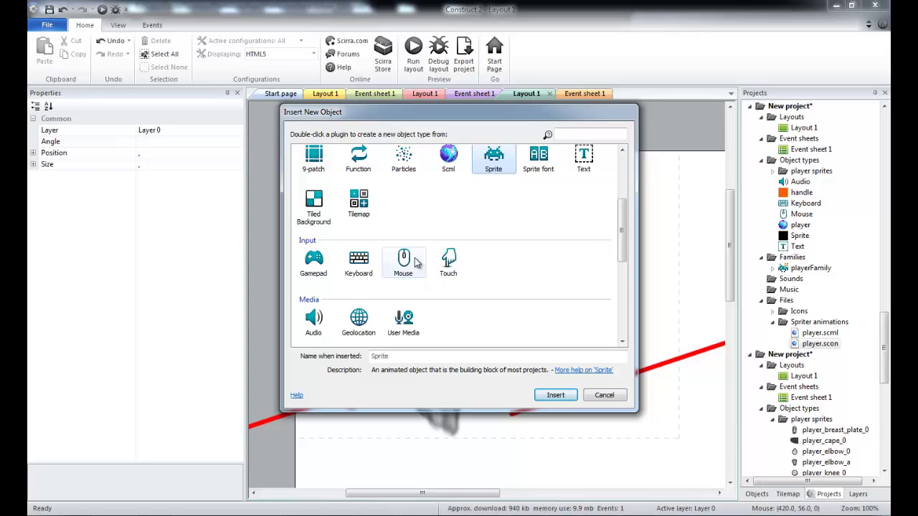
{"action": "double_click", "coordinate": [405, 262]}
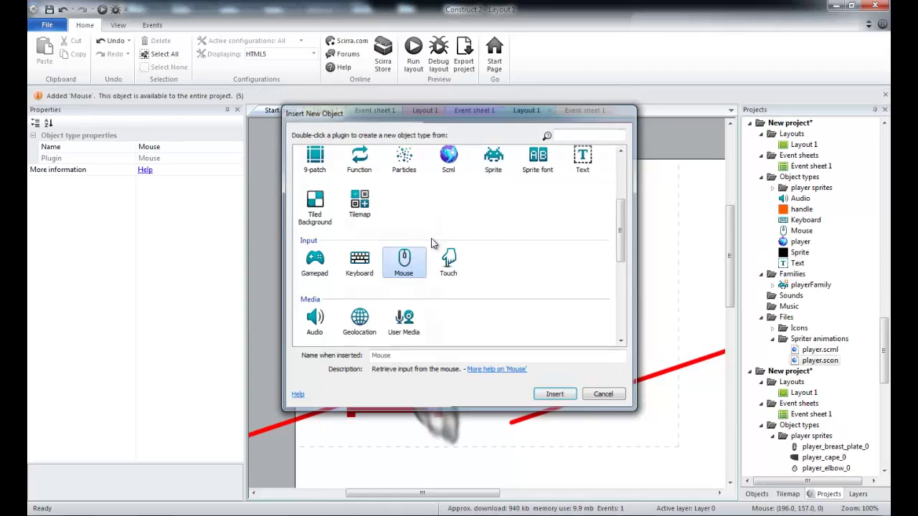
Add a Mouse 'On click' event for the left button on Event sheet 1.
{"action": "left_click", "coordinate": [587, 114]}
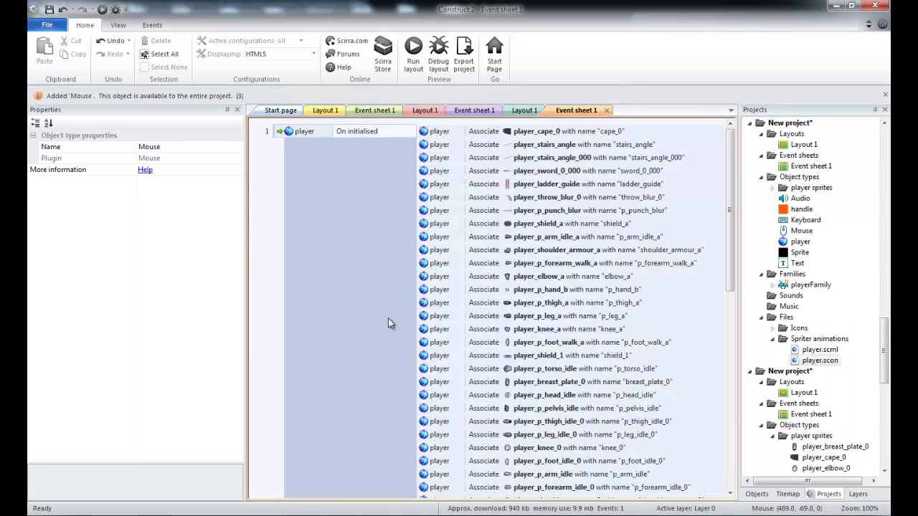
{"action": "scroll", "coordinate": [388, 403], "scroll_direction": "down", "scroll_amount": 10}
{"action": "left_click", "coordinate": [292, 417]}
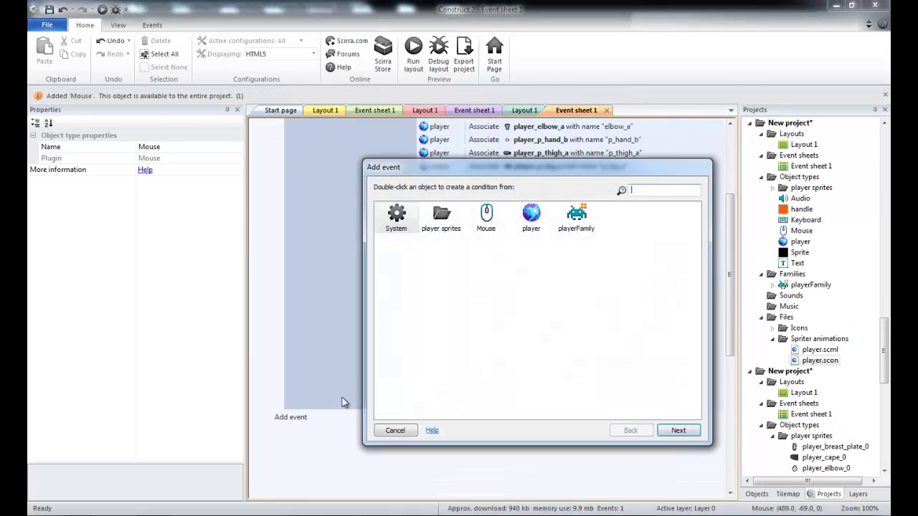
{"action": "double_click", "coordinate": [485, 219]}
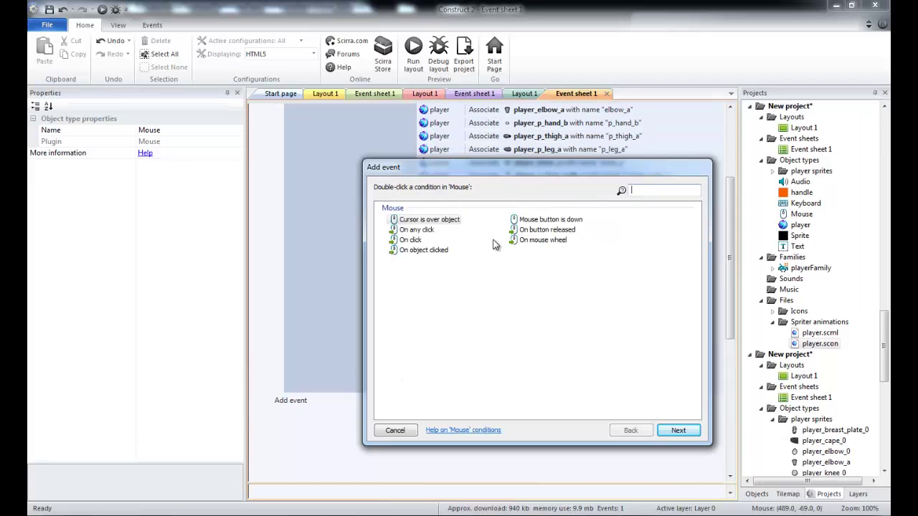
{"action": "double_click", "coordinate": [422, 241]}
{"action": "left_click", "coordinate": [494, 398]}
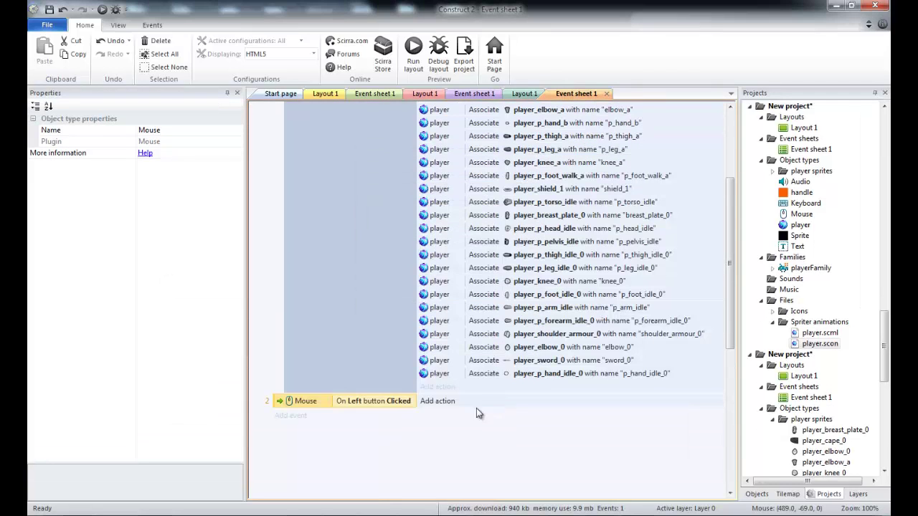
Give the click event the player action Set animation to "walk".
{"action": "left_click", "coordinate": [438, 402]}
{"action": "left_click", "coordinate": [529, 216]}
{"action": "double_click", "coordinate": [530, 216]}
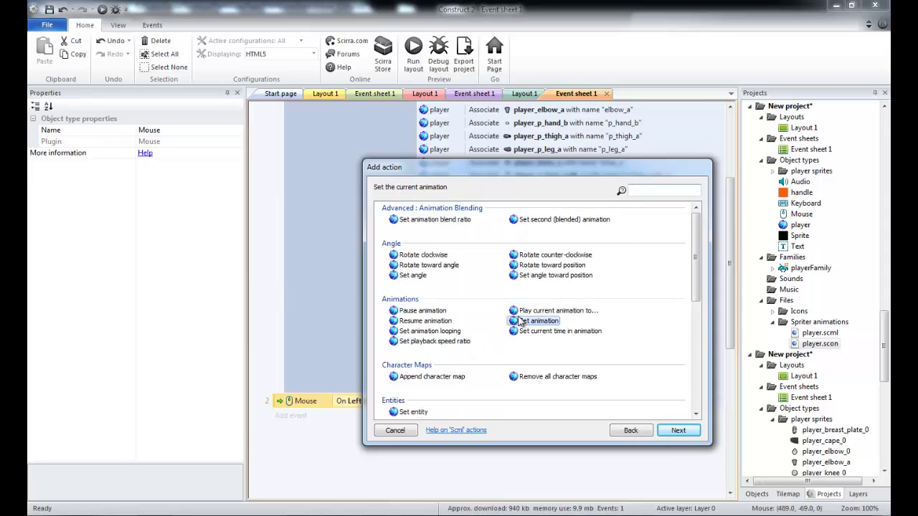
{"action": "key", "text": "Escape"}
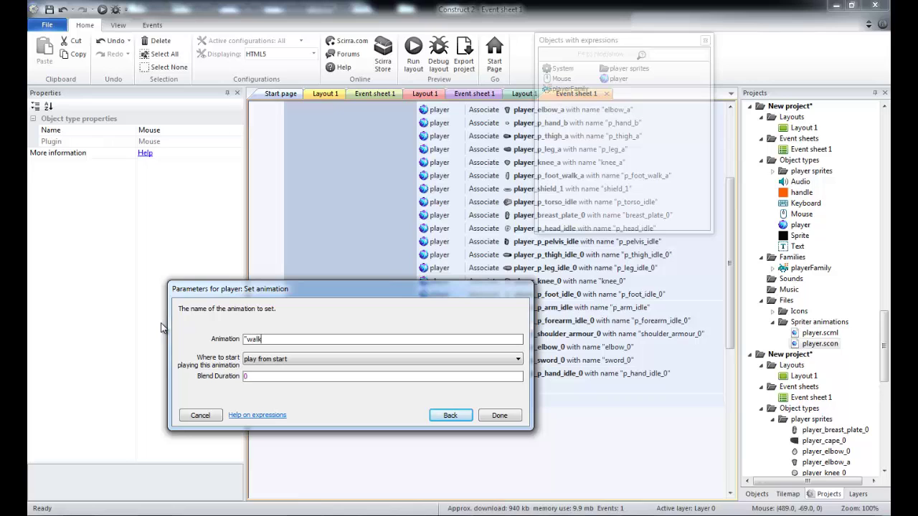
{"action": "key", "text": "Return"}
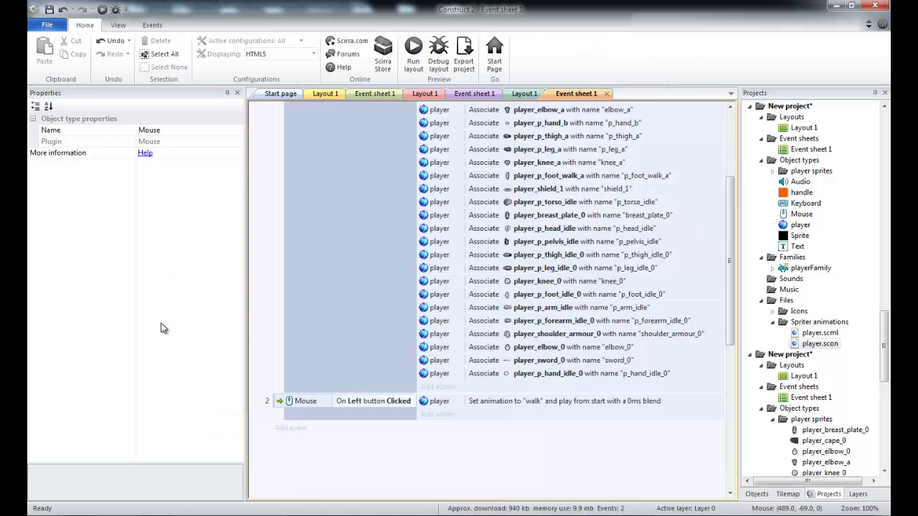
Preview the game, make the player walk, then close the preview and go to blendtest's event sheet.
{"action": "left_click", "coordinate": [413, 47]}
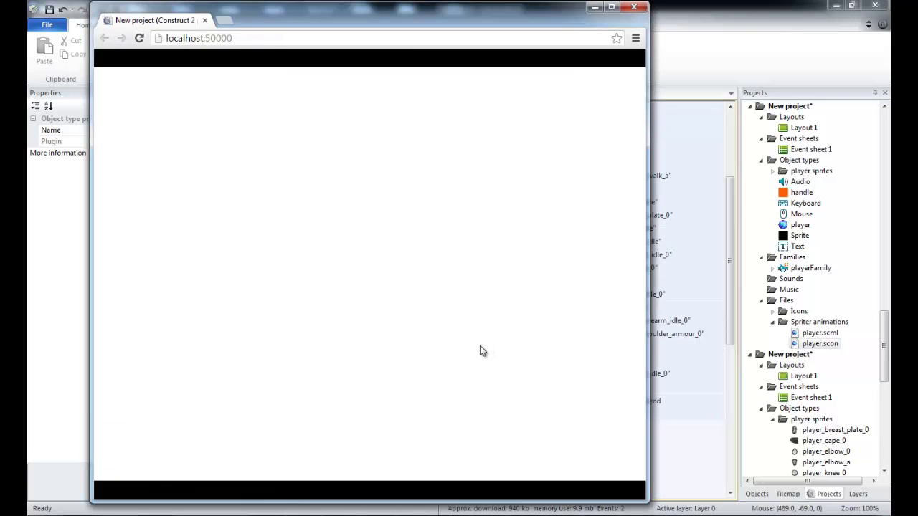
{"action": "key", "text": "Right"}
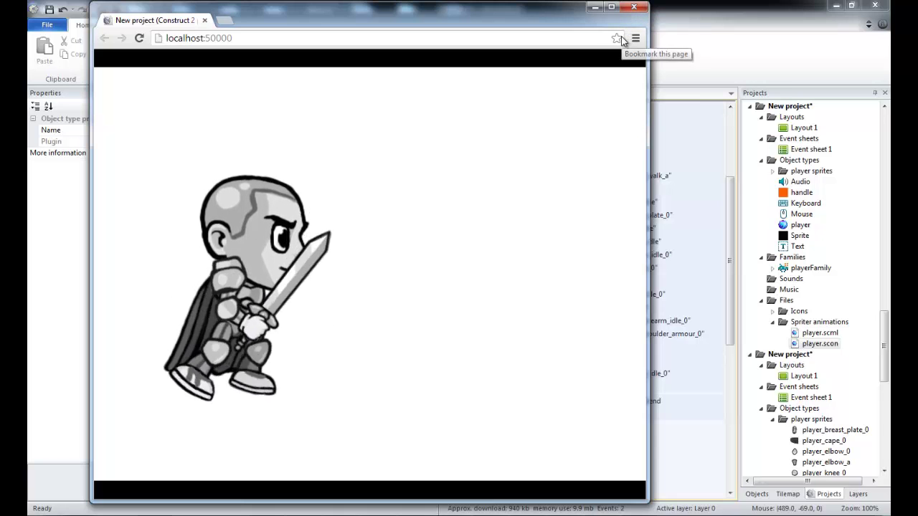
{"action": "left_click", "coordinate": [634, 7]}
{"action": "left_click", "coordinate": [476, 94]}
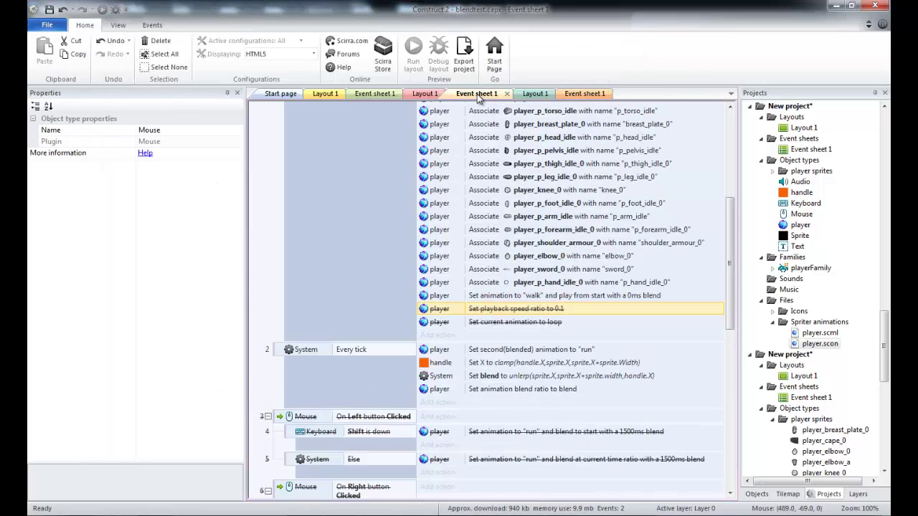
Switch to the demo project's Layout 1 and run it in a browser preview.
{"action": "left_click", "coordinate": [428, 94]}
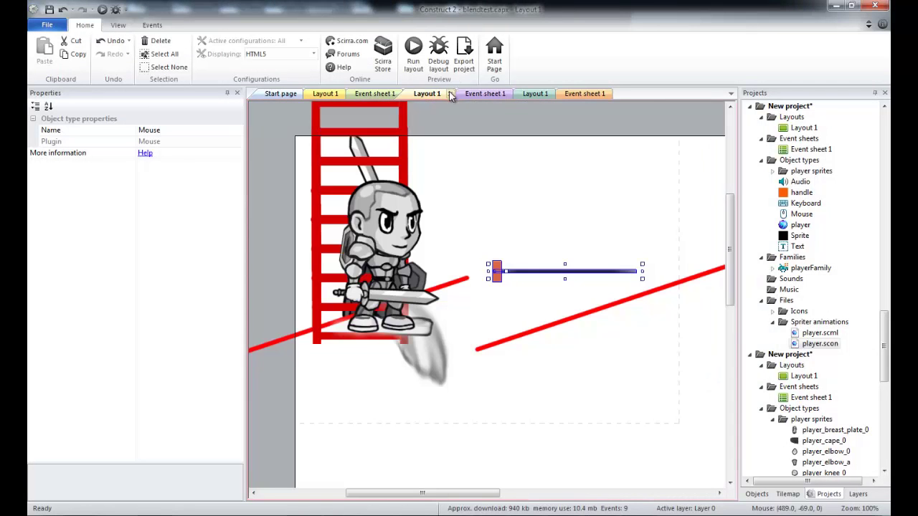
{"action": "left_click", "coordinate": [374, 94]}
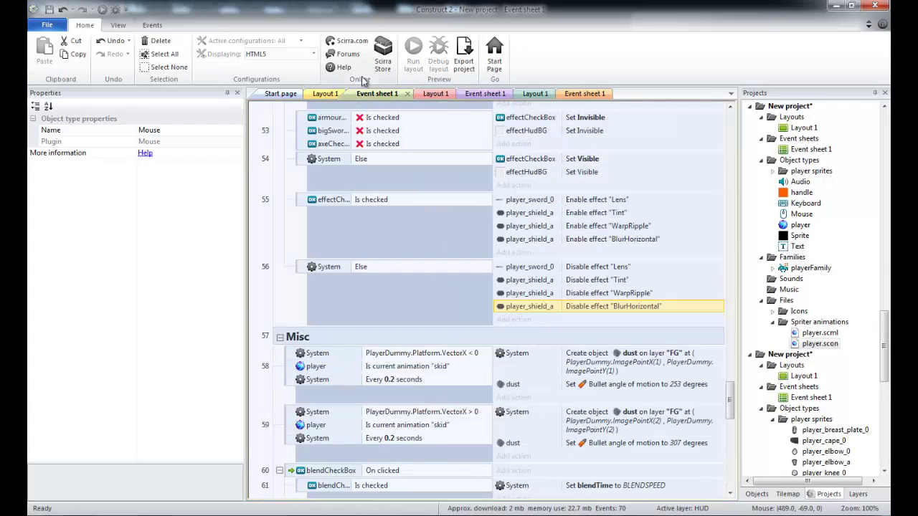
{"action": "left_click", "coordinate": [326, 94]}
{"action": "left_click", "coordinate": [414, 59]}
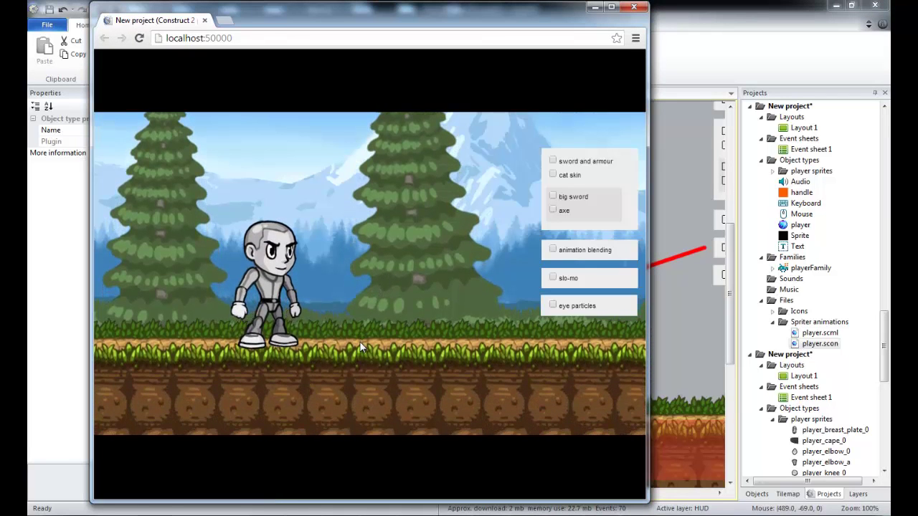
Run the character right and jump it up onto the higher ledge at normal speed.
{"action": "key", "text": "Right"}
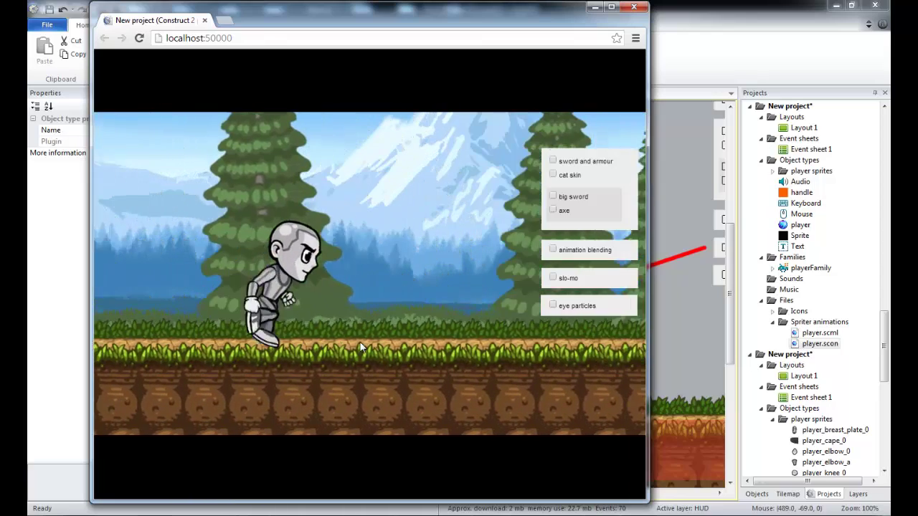
{"action": "key", "text": "Up"}
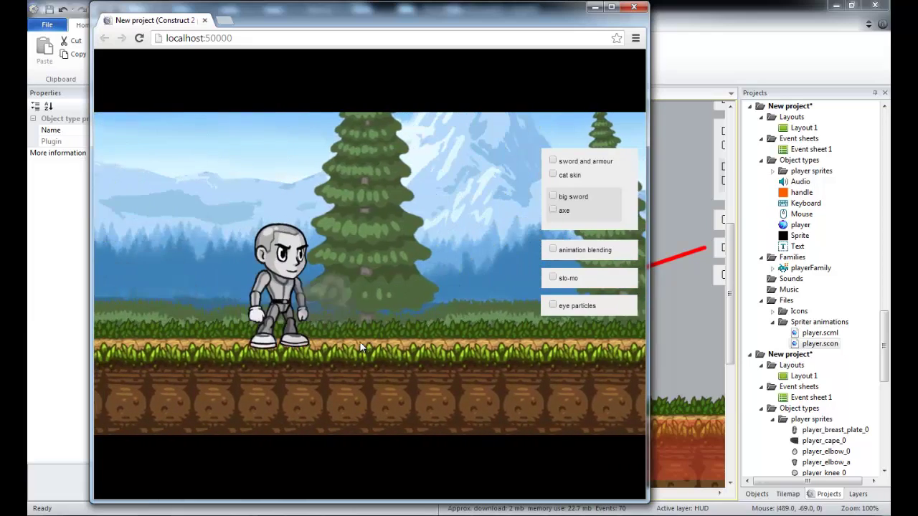
{"action": "key", "text": "Right"}
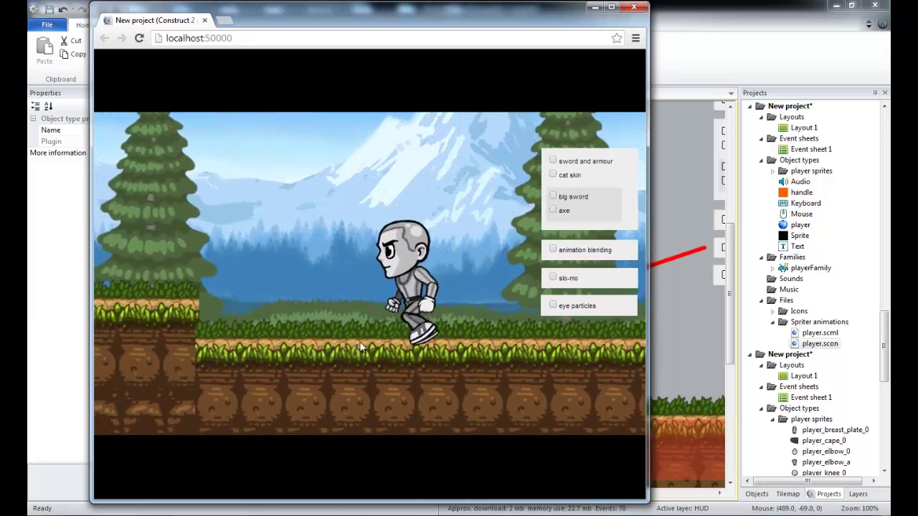
{"action": "key", "text": "Up"}
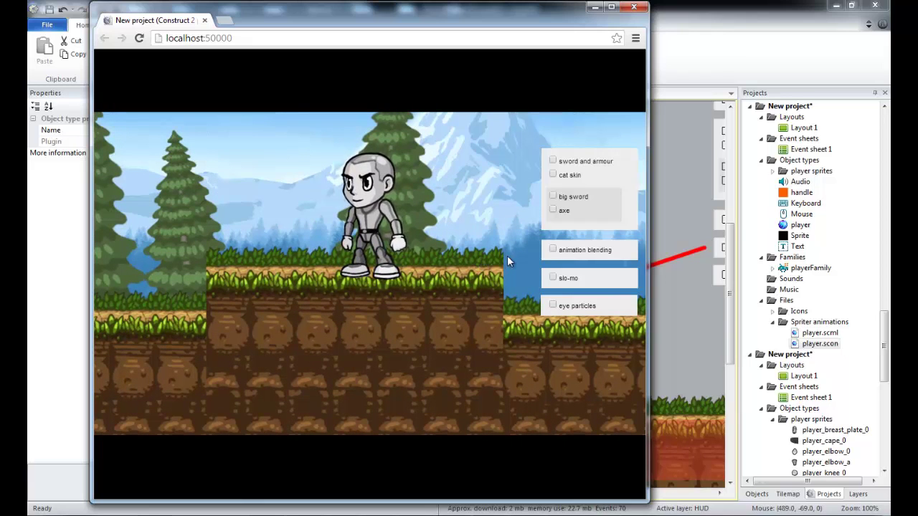
With slo-mo ticked, run left, jump and flip mid-air, then untick slo-mo.
{"action": "left_click", "coordinate": [553, 278]}
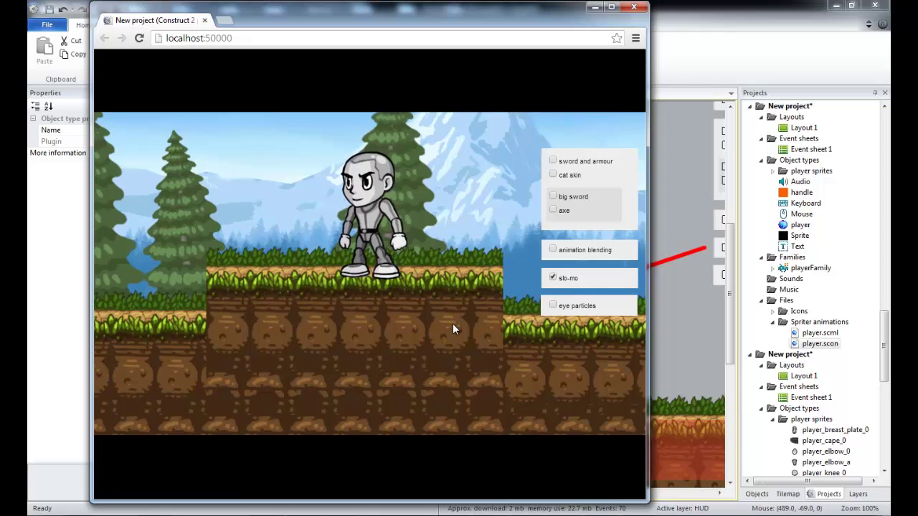
{"action": "key", "text": "Left"}
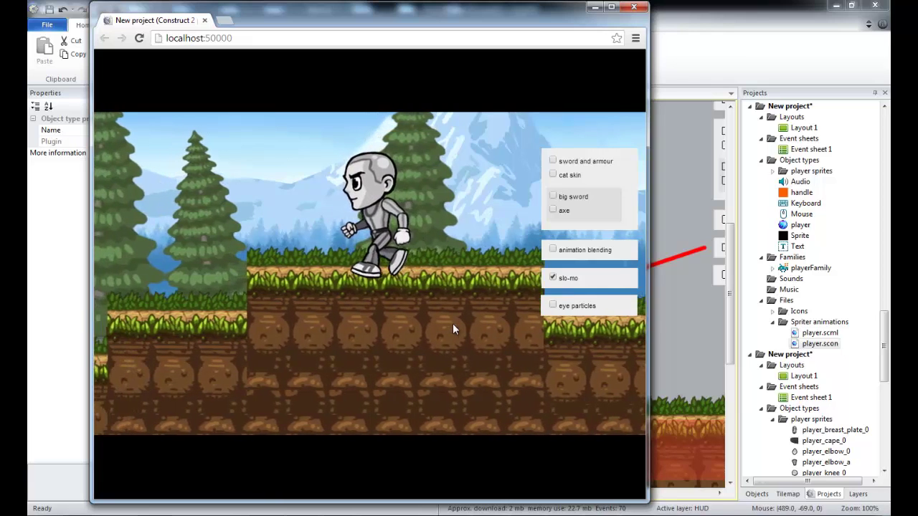
{"action": "key", "text": "Up"}
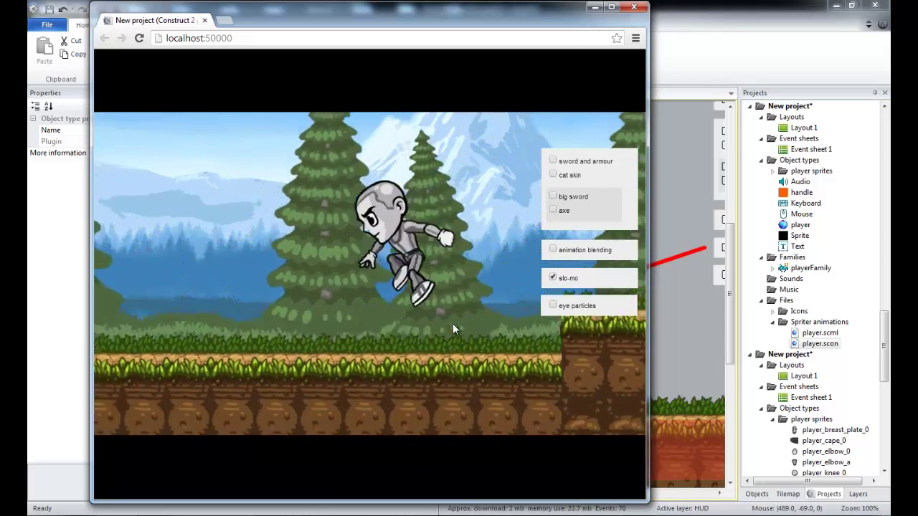
{"action": "key", "text": "Up"}
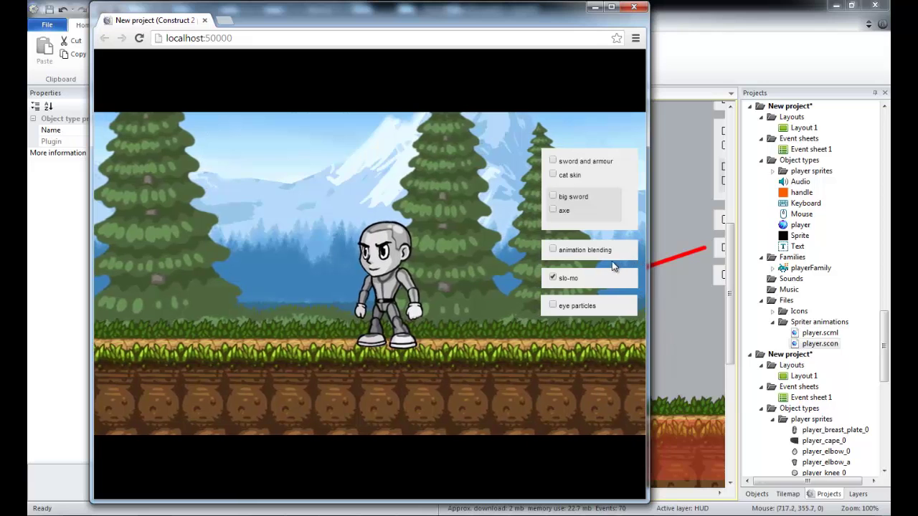
{"action": "left_click", "coordinate": [553, 277]}
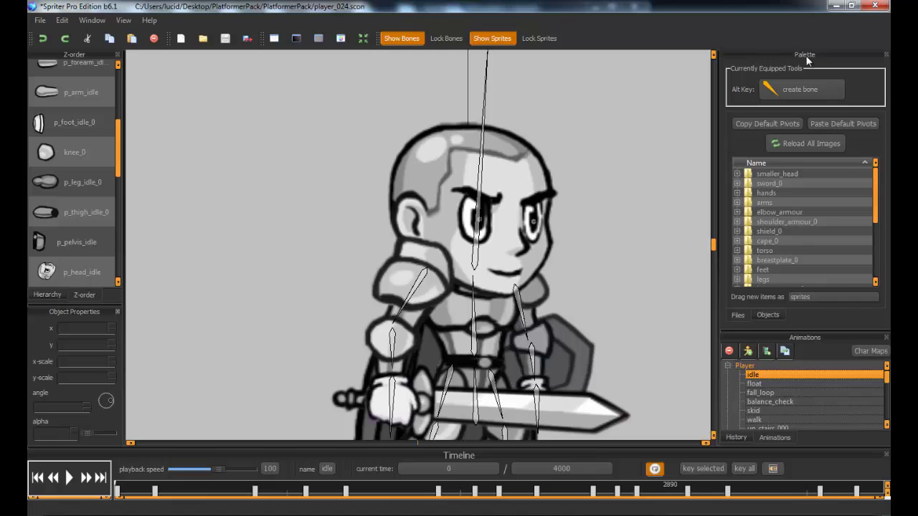
Activate the cat, noArmour and axe character maps, then move axe and noArmour back to Available.
{"action": "left_click", "coordinate": [863, 351]}
{"action": "left_click_drag", "start_coordinate": [644, 55], "coordinate": [770, 61]}
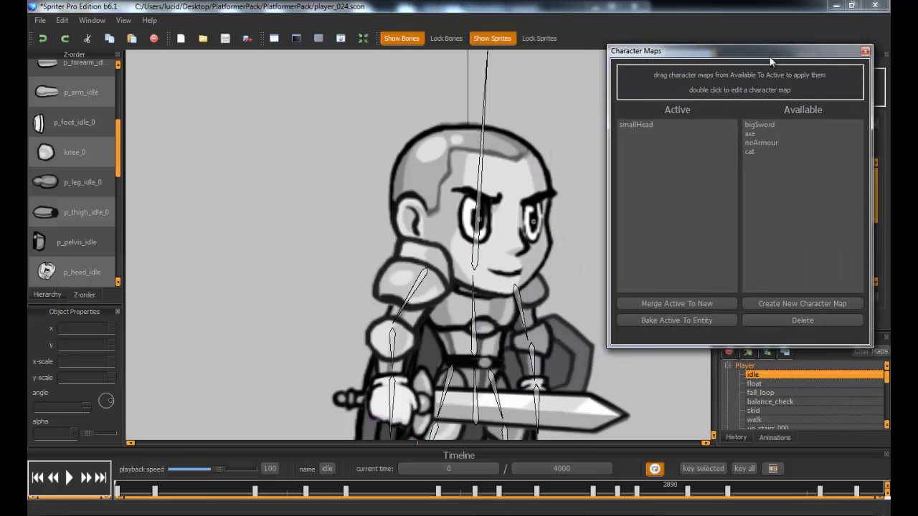
{"action": "left_click_drag", "start_coordinate": [767, 152], "coordinate": [650, 147]}
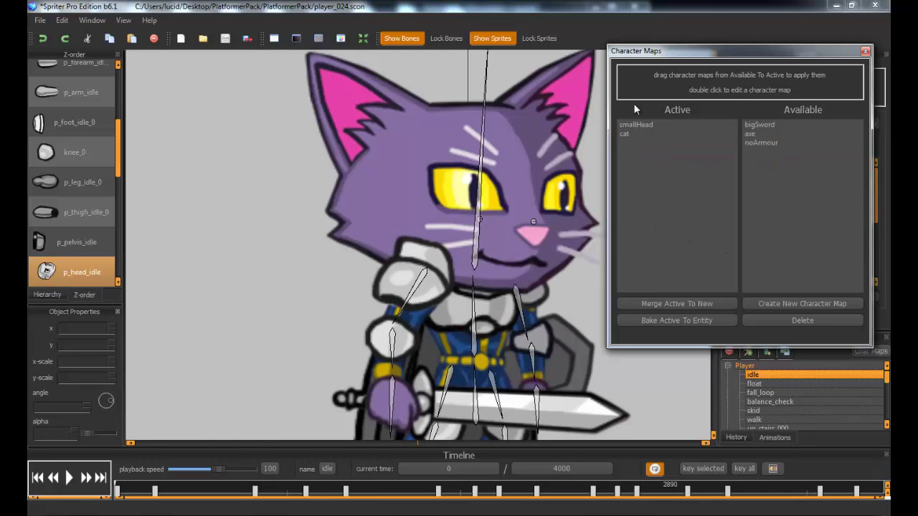
{"action": "left_click_drag", "start_coordinate": [755, 142], "coordinate": [640, 160]}
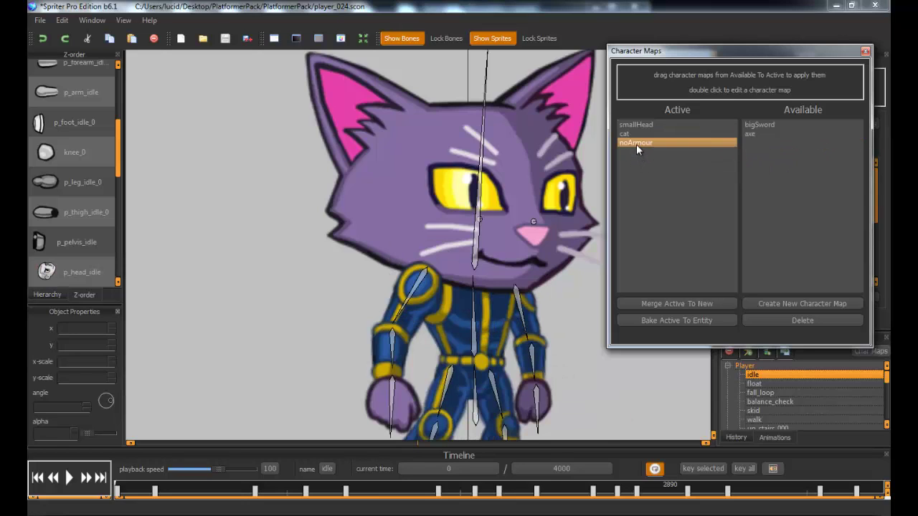
{"action": "left_click_drag", "start_coordinate": [758, 131], "coordinate": [638, 168]}
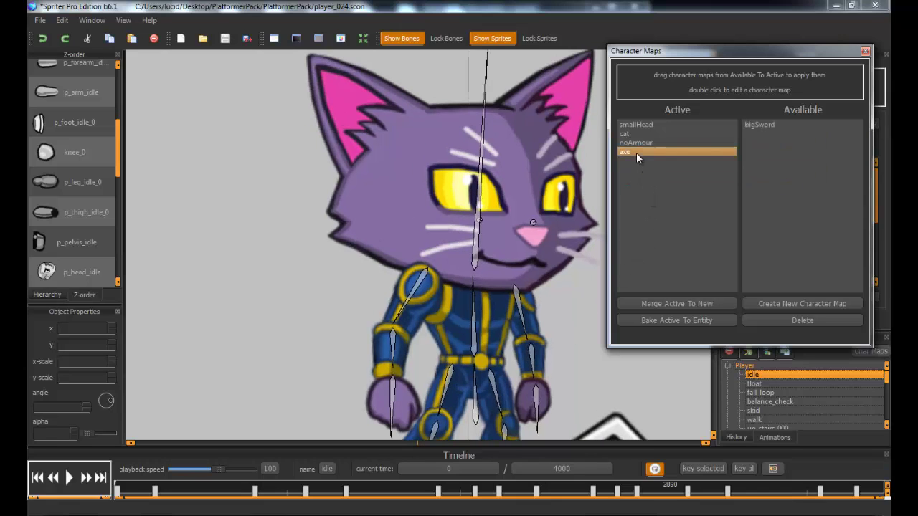
{"action": "left_click_drag", "start_coordinate": [636, 152], "coordinate": [765, 144]}
{"action": "left_click_drag", "start_coordinate": [675, 145], "coordinate": [790, 175]}
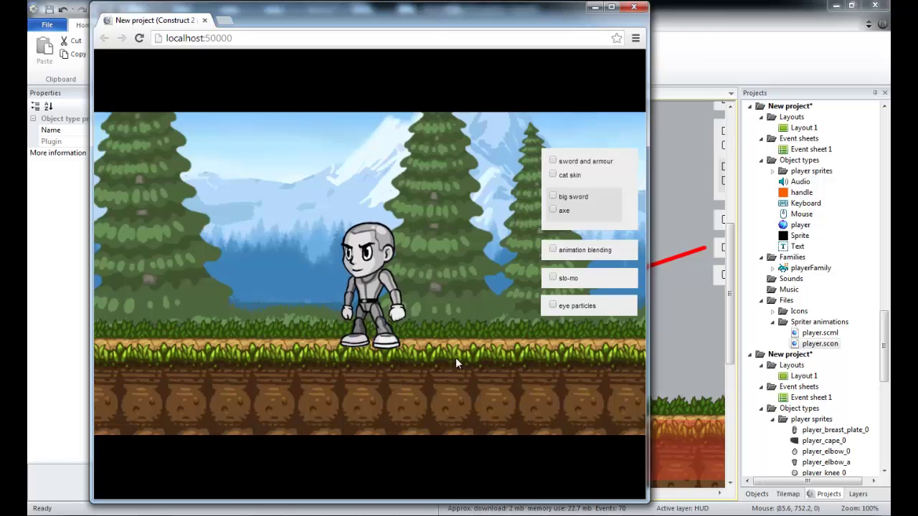
Toggle sword and armour, cat skin and big sword on and off in turn.
{"action": "left_click", "coordinate": [579, 164]}
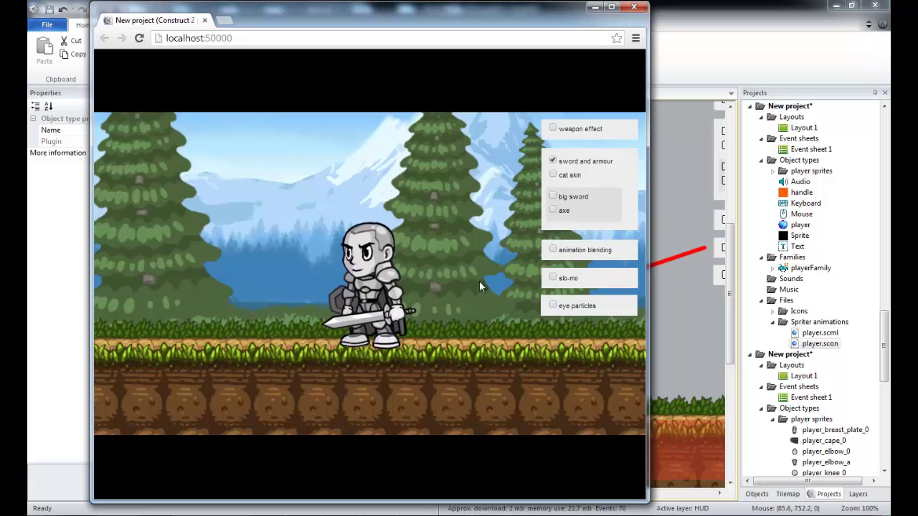
{"action": "left_click", "coordinate": [552, 160]}
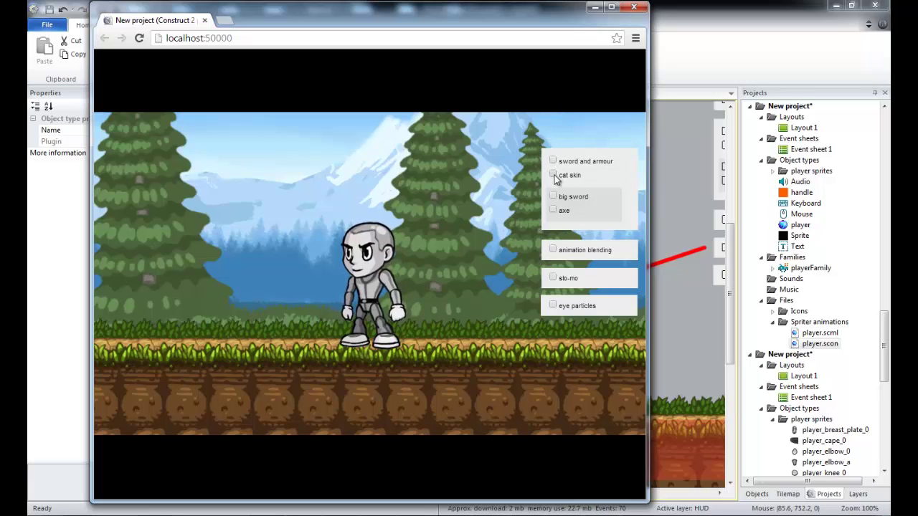
{"action": "left_click", "coordinate": [553, 175]}
{"action": "left_click", "coordinate": [552, 175]}
{"action": "left_click", "coordinate": [553, 196]}
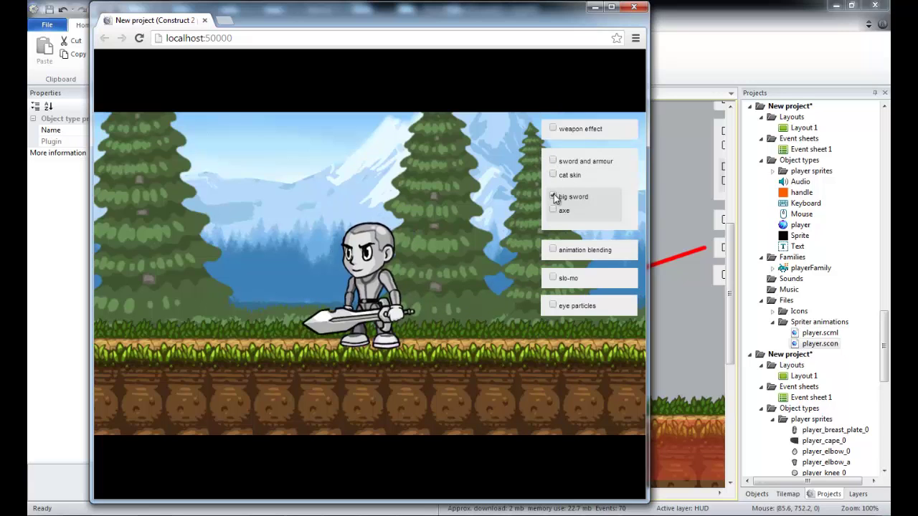
{"action": "left_click", "coordinate": [553, 196]}
Give the knight the axe plus armour, switch to the cat skin, then walk and jump.
{"action": "left_click", "coordinate": [553, 209]}
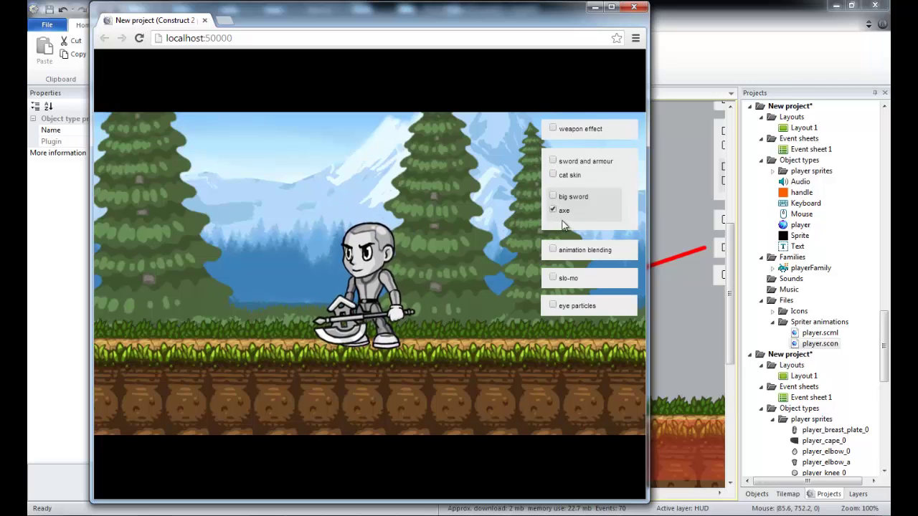
{"action": "left_click", "coordinate": [553, 162]}
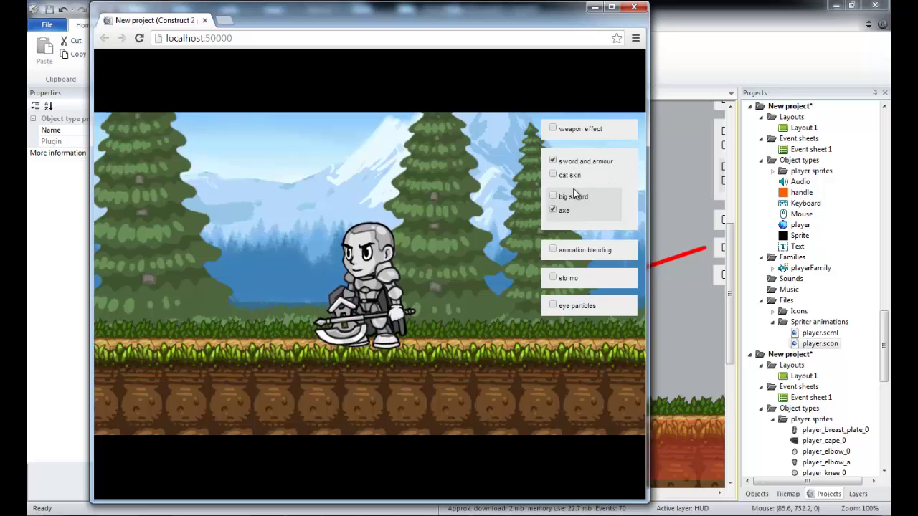
{"action": "left_click", "coordinate": [554, 175]}
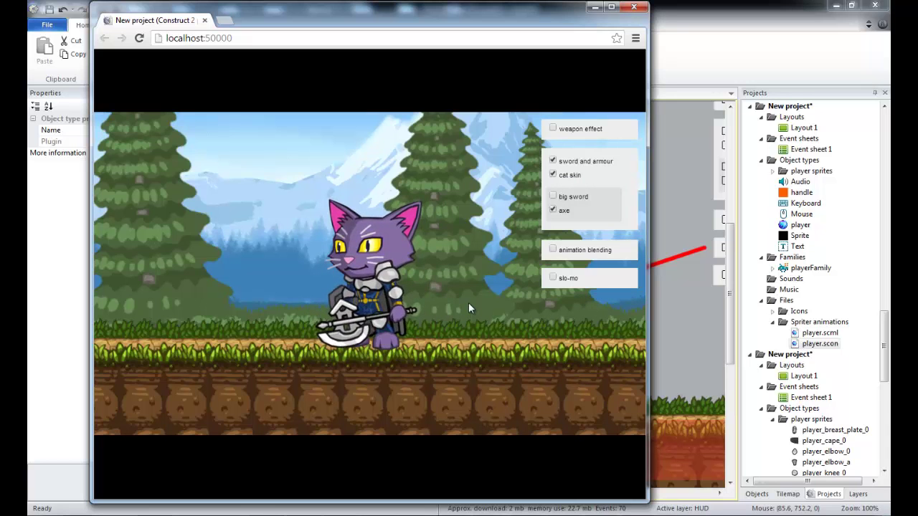
{"action": "key", "text": "Right"}
{"action": "key", "text": "Up"}
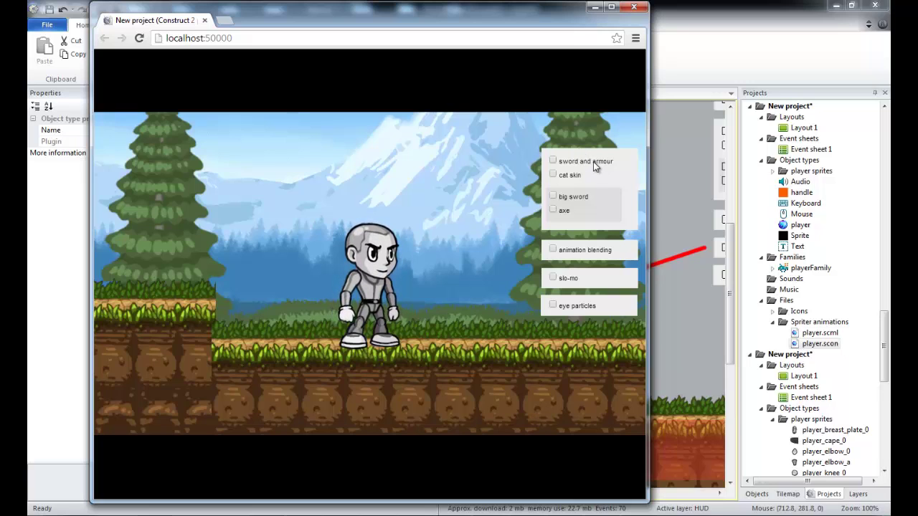
Equip sword and armour, walk the knight right, block with the shield, then switch to the axe.
{"action": "left_click", "coordinate": [593, 161]}
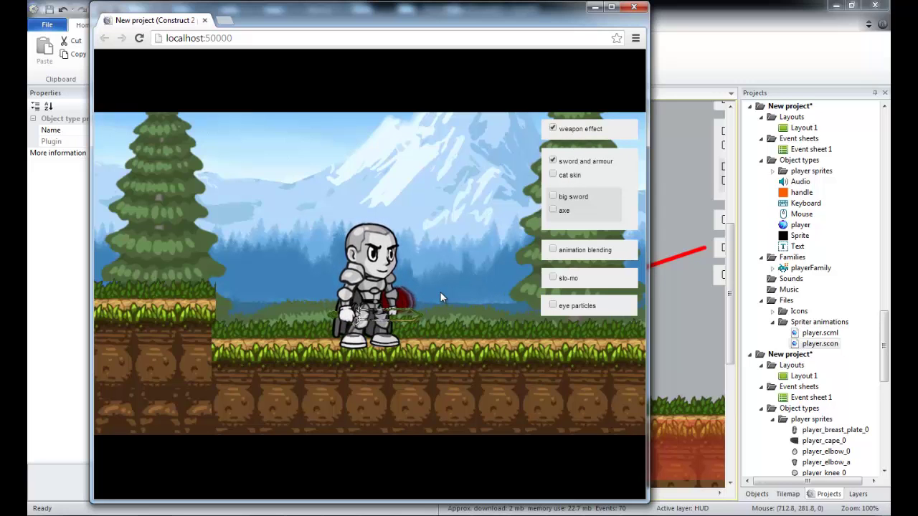
{"action": "key", "text": "Right"}
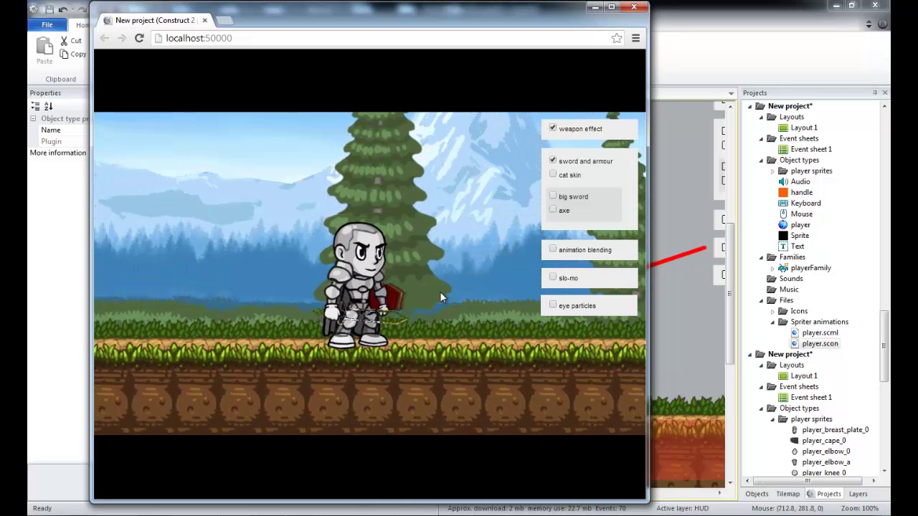
{"action": "key", "text": "Down"}
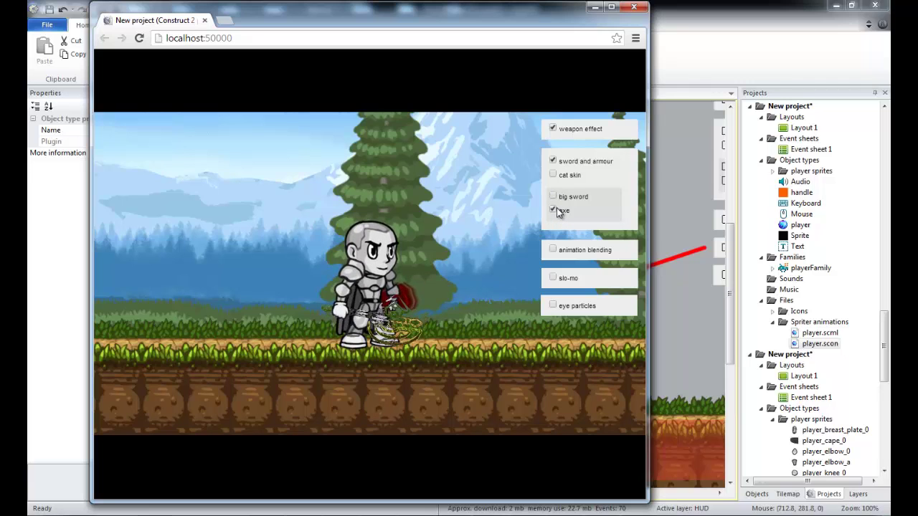
{"action": "left_click", "coordinate": [556, 209]}
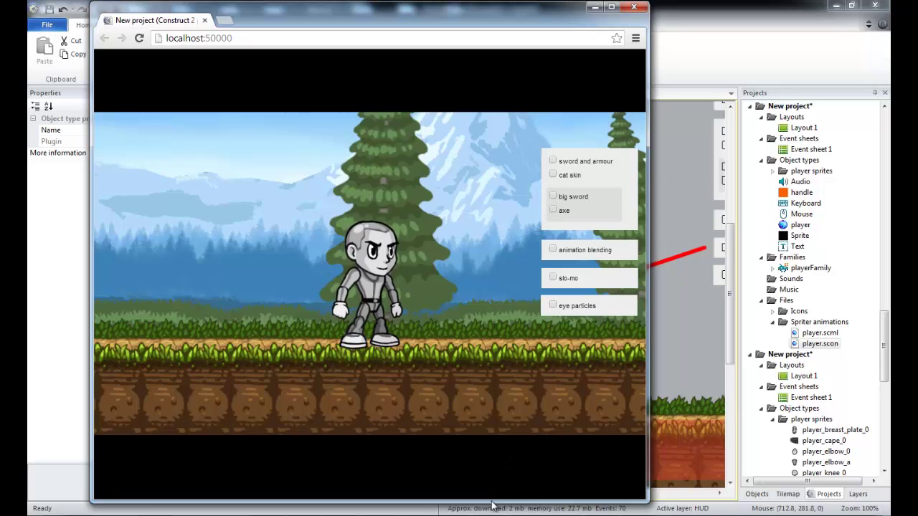
In Spriter Pro, zoom in, open the walk animation and scrub its timeline to the end.
{"action": "mouse_move", "coordinate": [489, 515]}
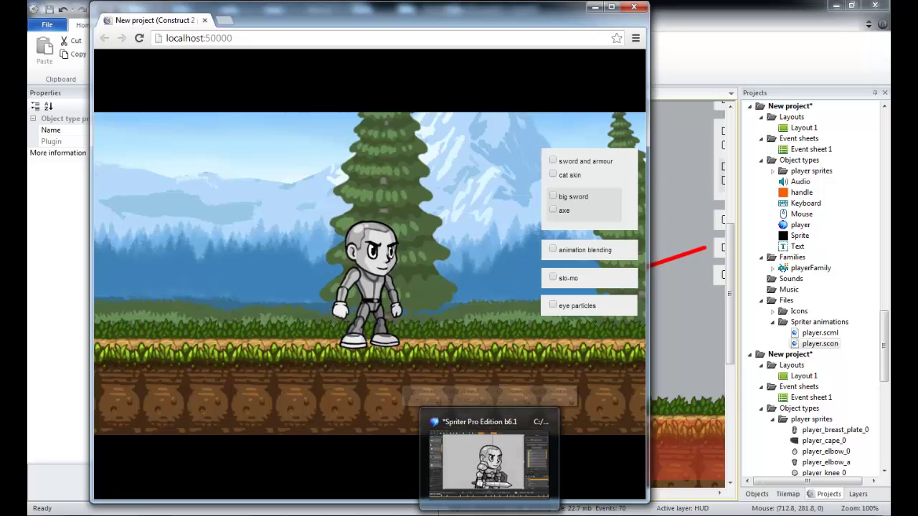
{"action": "left_click", "coordinate": [489, 459]}
{"action": "scroll", "coordinate": [539, 233], "scroll_direction": "up", "scroll_amount": 4}
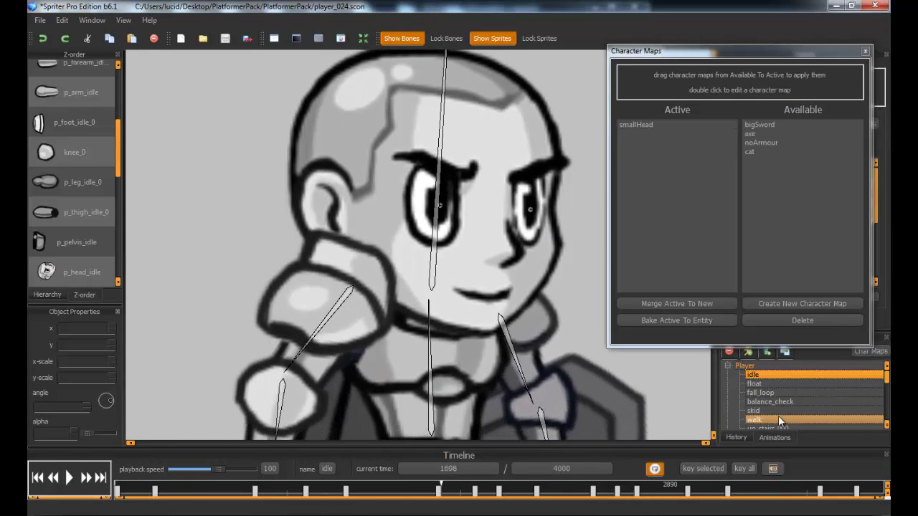
{"action": "left_click", "coordinate": [777, 418]}
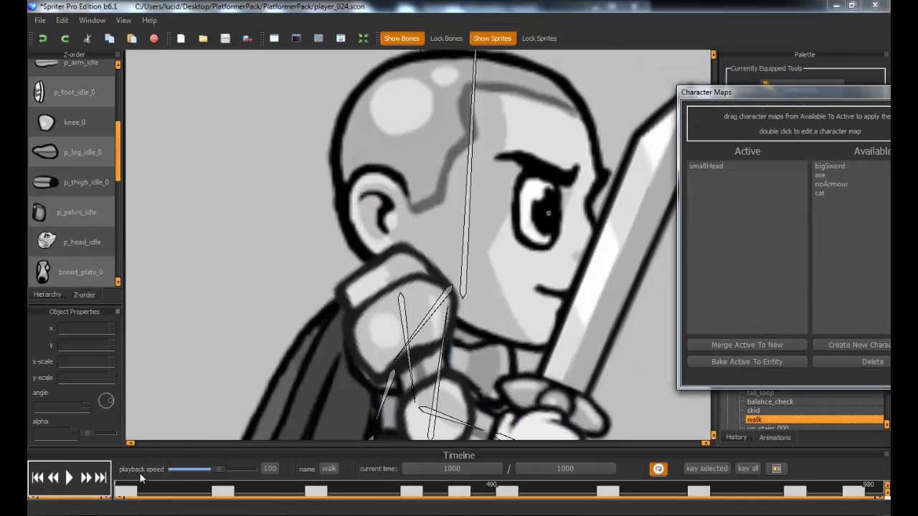
{"action": "left_click_drag", "start_coordinate": [139, 475], "coordinate": [119, 493]}
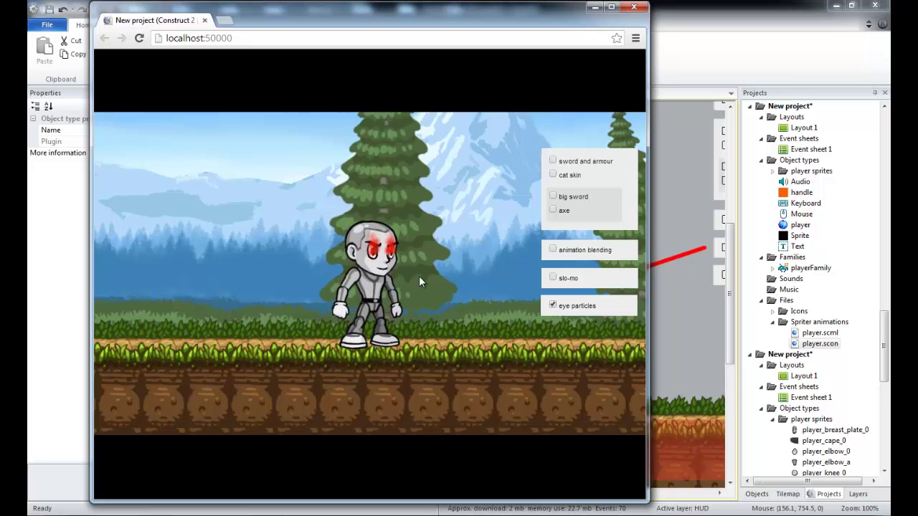
Run the character right and left, jump onto the ledge, then tick slo-mo and jump again.
{"action": "key", "text": "Right"}
{"action": "key", "text": "Left"}
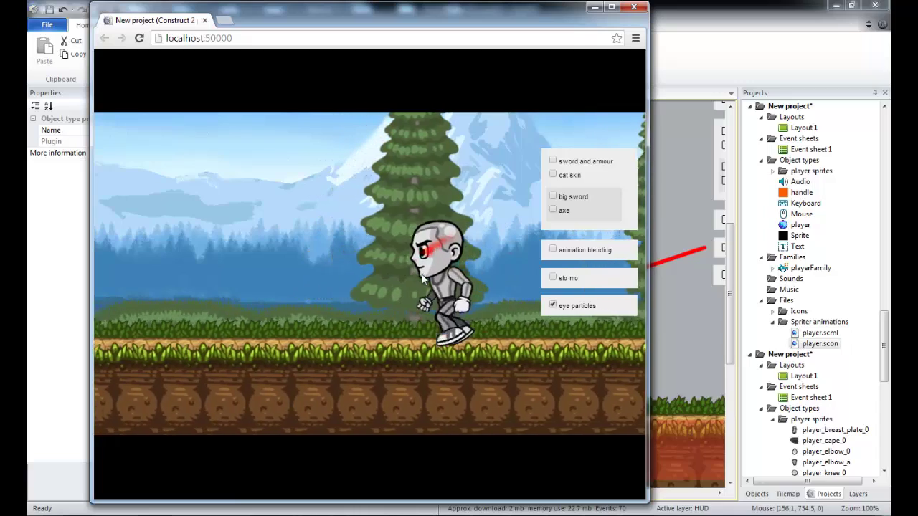
{"action": "key", "text": "Up"}
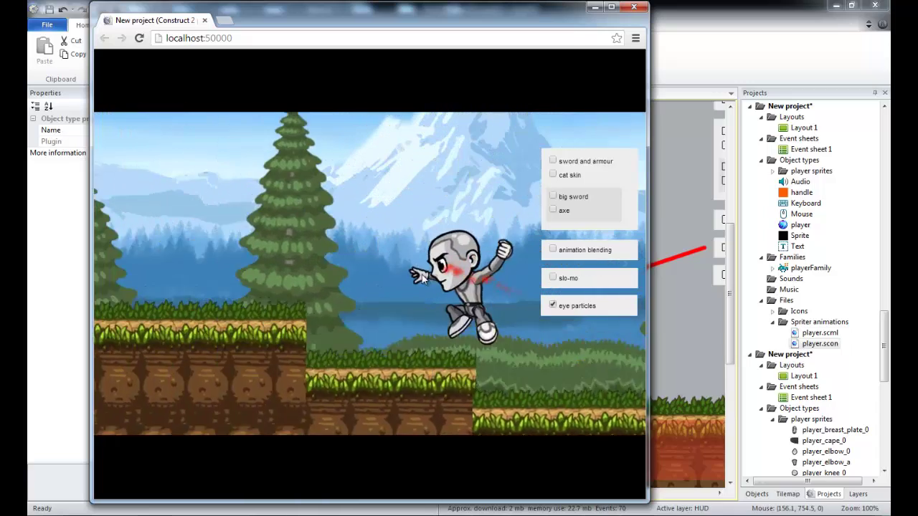
{"action": "key", "text": "Up"}
{"action": "key", "text": "Up"}
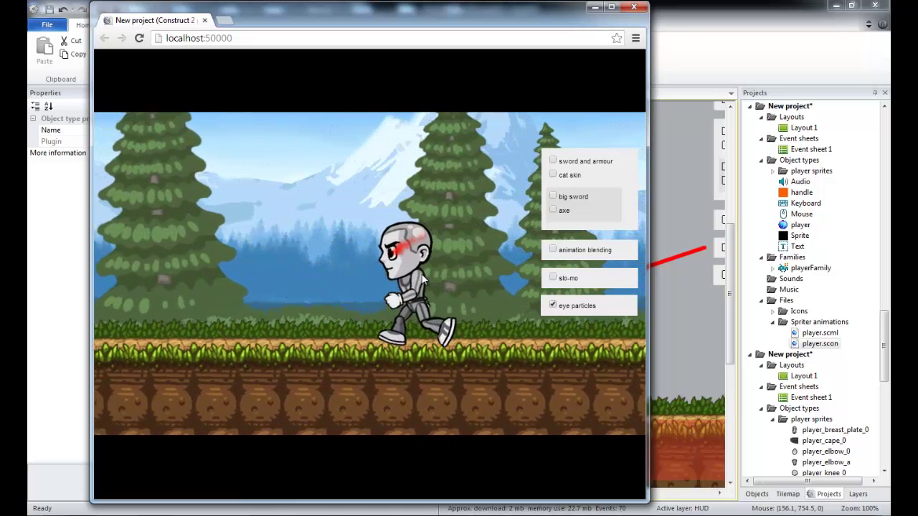
{"action": "left_click", "coordinate": [570, 280]}
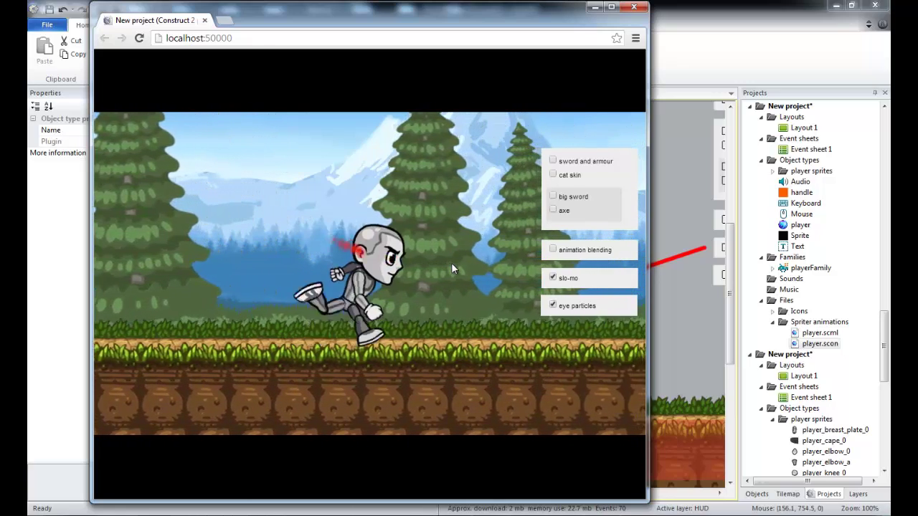
{"action": "key", "text": "Up"}
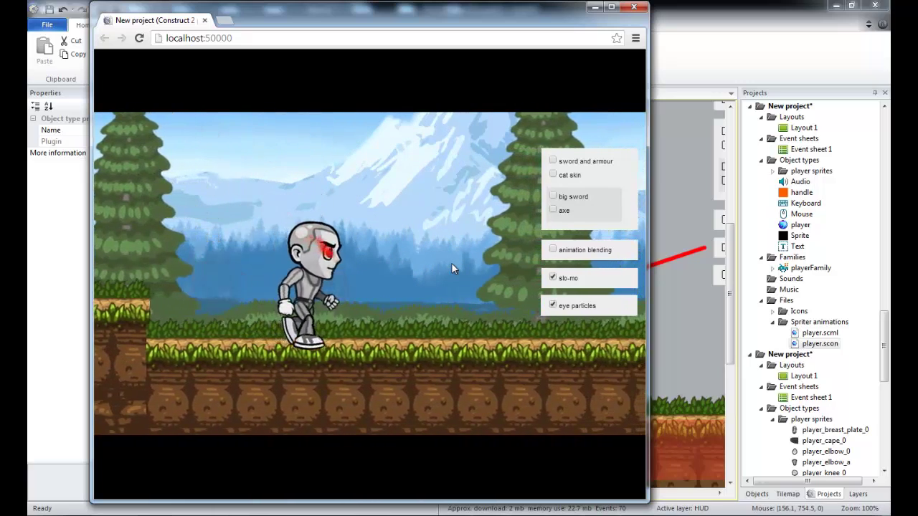
Untick eye particles, toggle slow motion, and switch the character to the purple cat skin.
{"action": "left_click", "coordinate": [553, 307]}
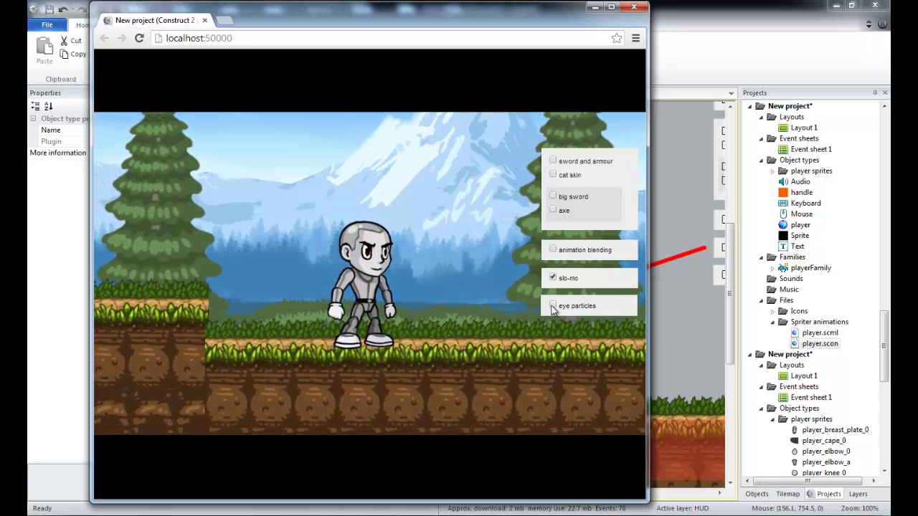
{"action": "left_click", "coordinate": [553, 278]}
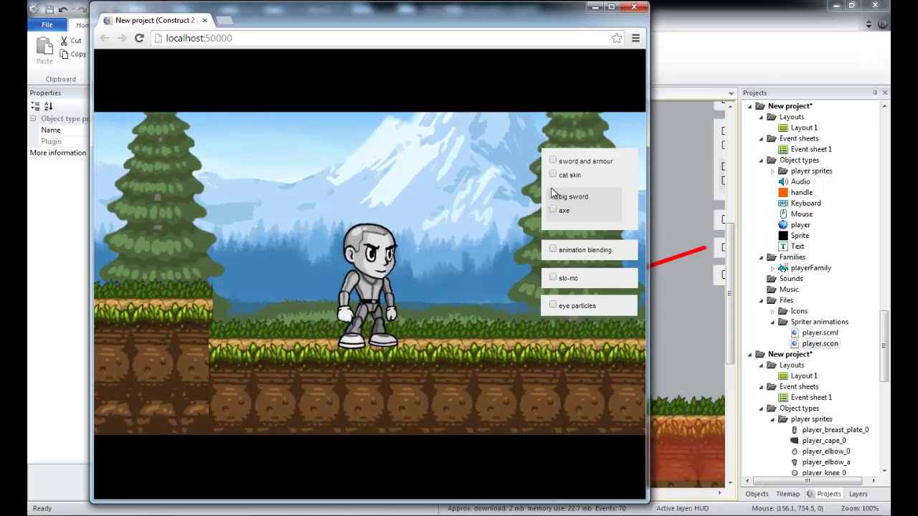
{"action": "left_click", "coordinate": [552, 174]}
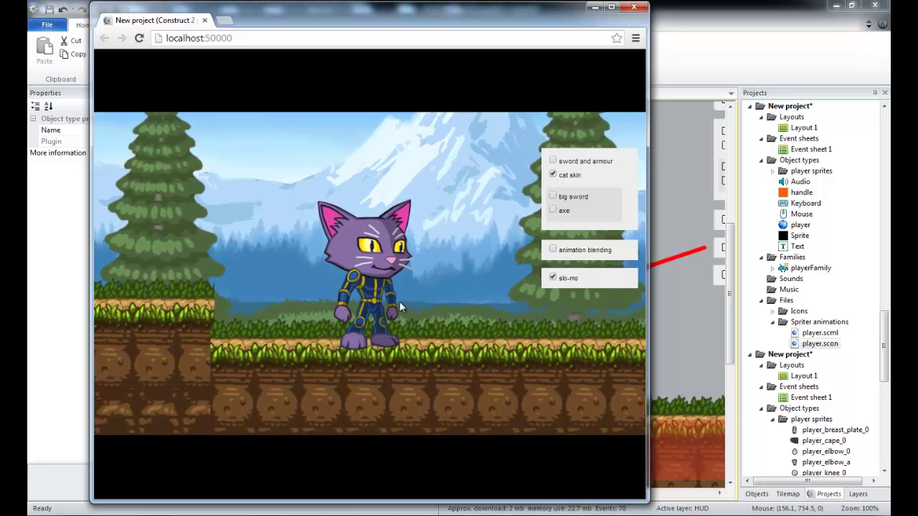
Walk the cat-skinned character to the right in slow motion.
{"action": "key", "text": "Right"}
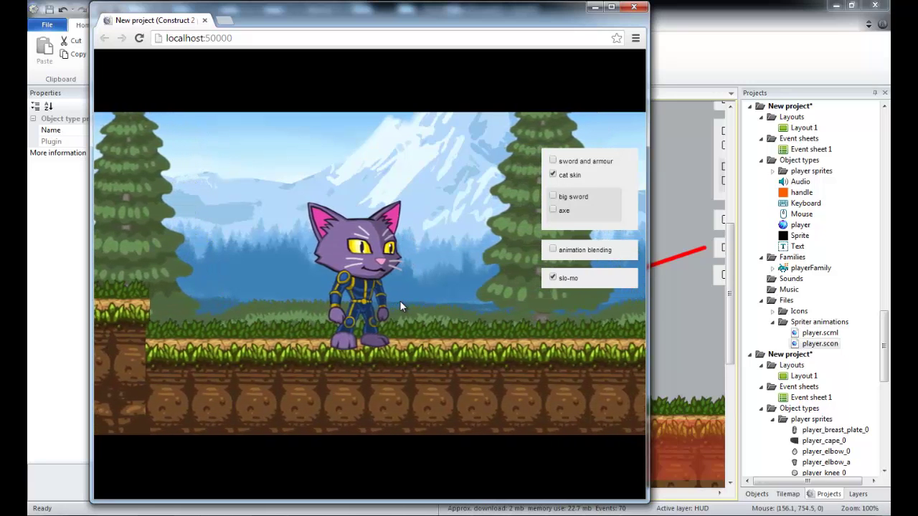
{"action": "key", "text": "Right"}
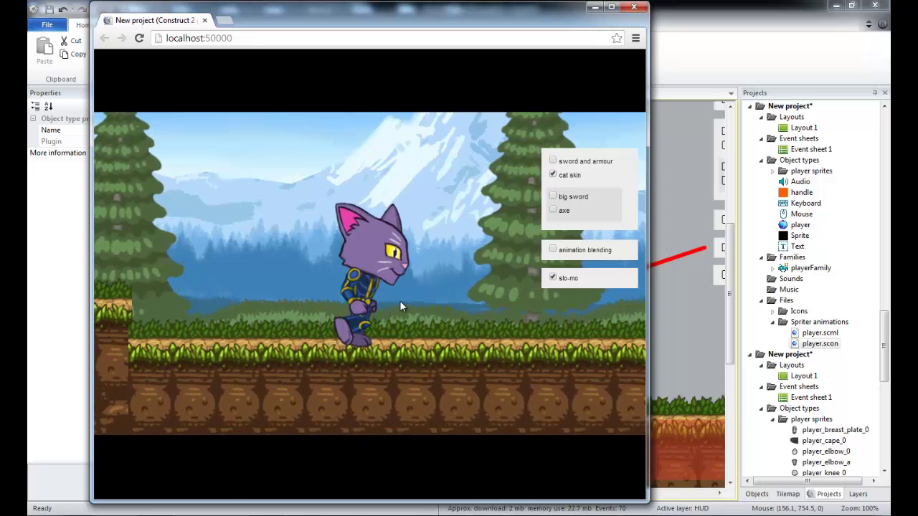
{"action": "key", "text": "Right"}
{"action": "key", "text": "Right"}
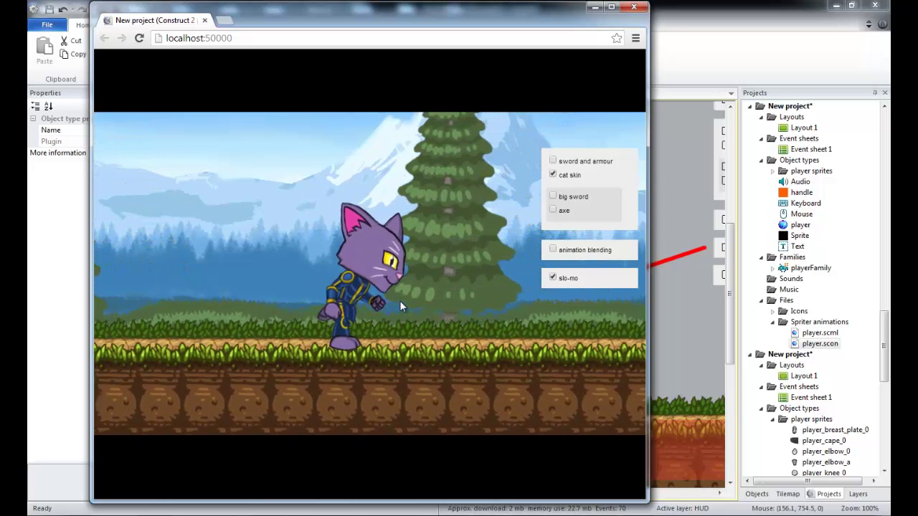
{"action": "key", "text": "Right"}
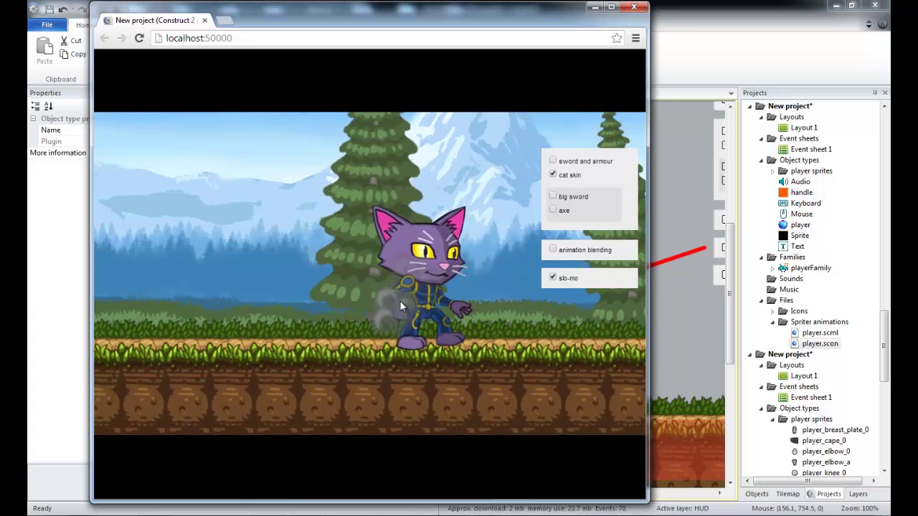
Turn off slow motion, enable animation blending, and walk the cat left then right.
{"action": "left_click", "coordinate": [584, 273]}
{"action": "left_click", "coordinate": [575, 250]}
{"action": "key", "text": "Left"}
{"action": "key", "text": "Right"}
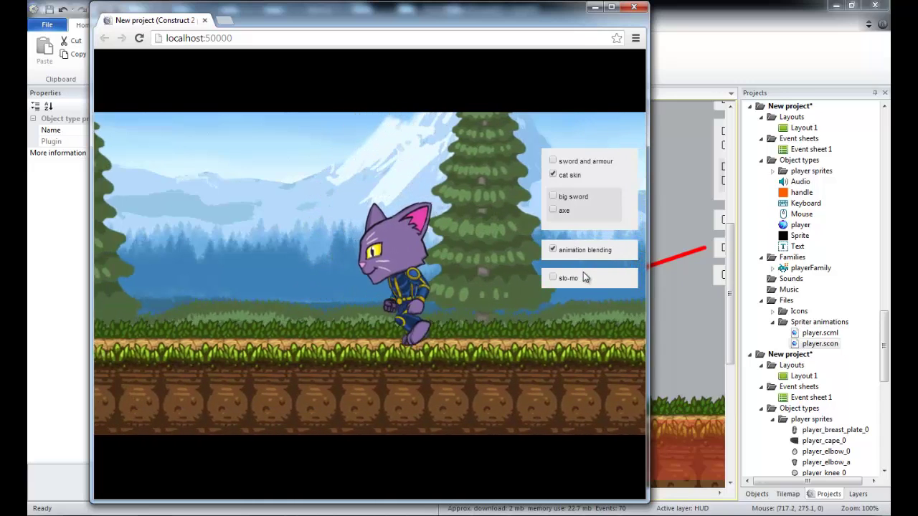
Run and jump the cat left and right to see the blended animation transitions.
{"action": "key", "text": "Up"}
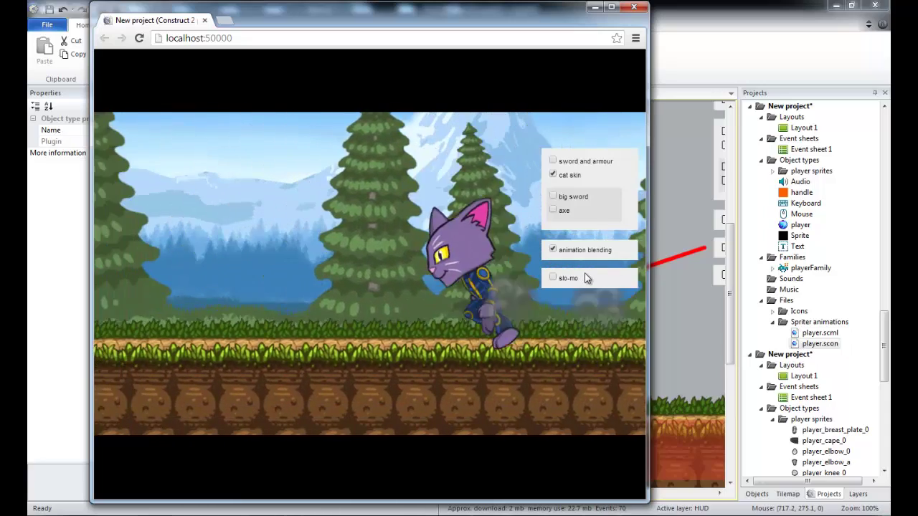
{"action": "key", "text": "Left"}
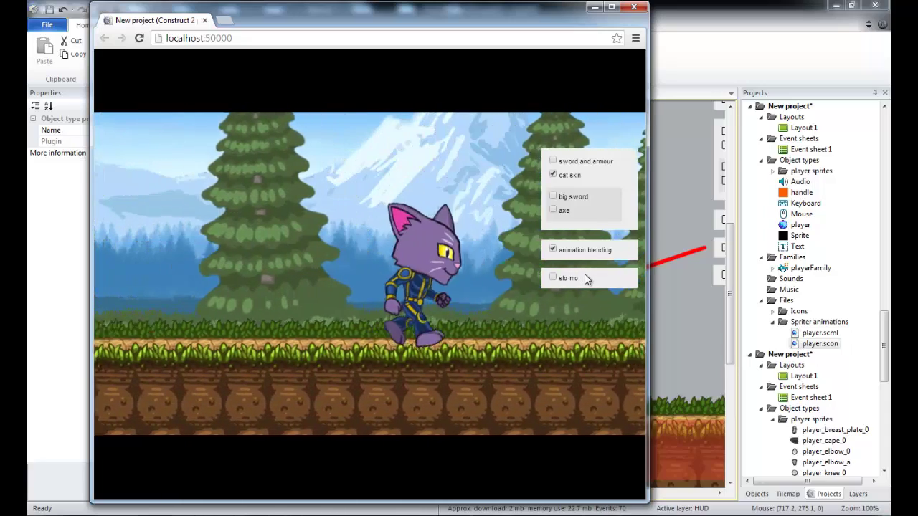
{"action": "key", "text": "Right"}
{"action": "key", "text": "Up"}
{"action": "key", "text": "Right"}
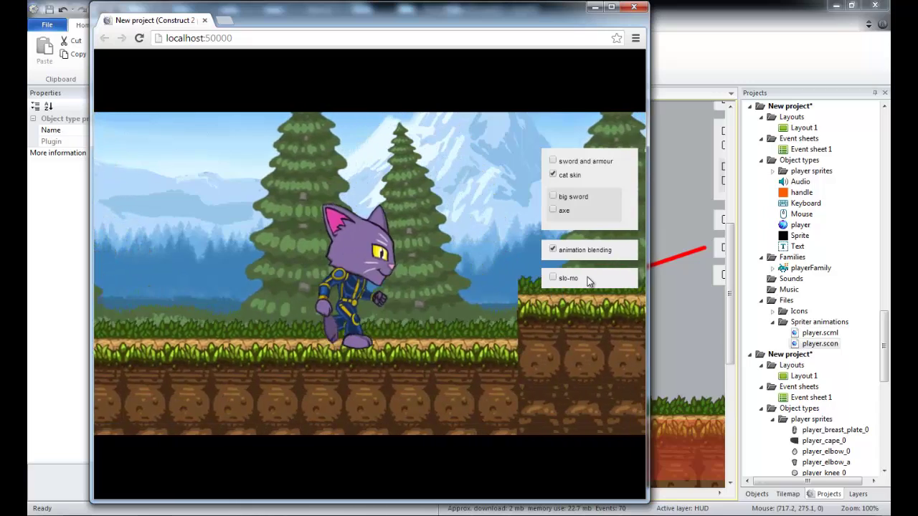
{"action": "key", "text": "Up"}
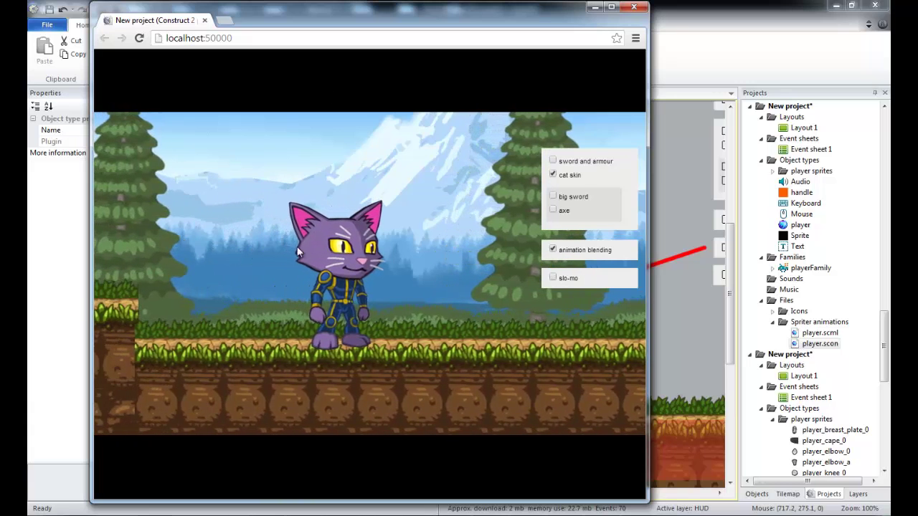
Preview the blendtest project's Layout 1 and sweep the orange handle to blend the knight's poses.
{"action": "left_click", "coordinate": [658, 157]}
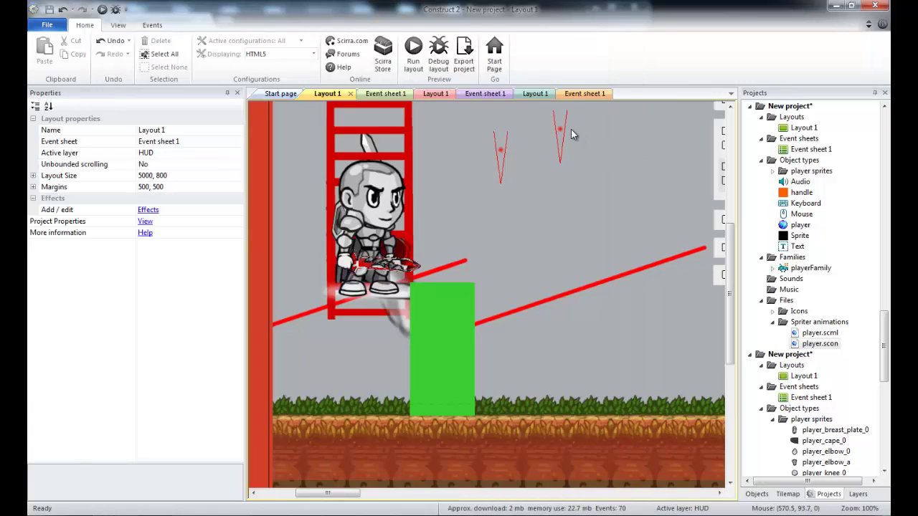
{"action": "left_click", "coordinate": [435, 94]}
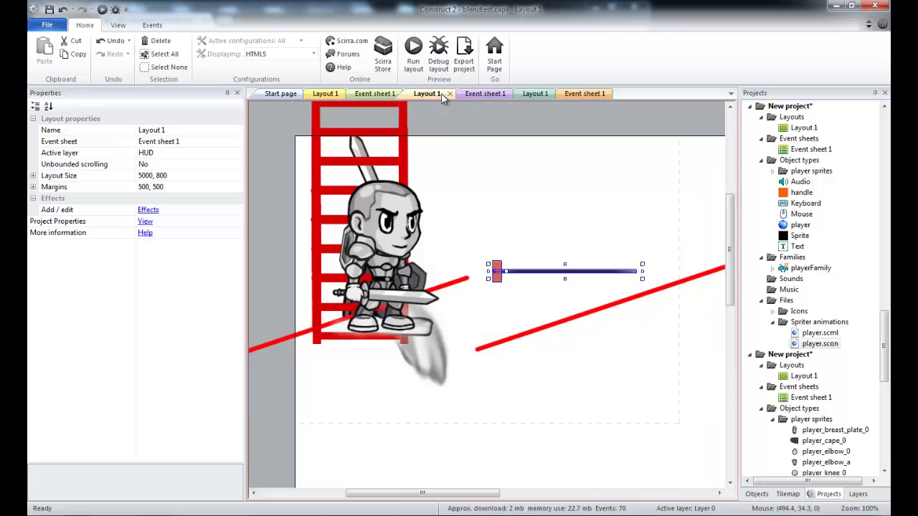
{"action": "left_click", "coordinate": [412, 56]}
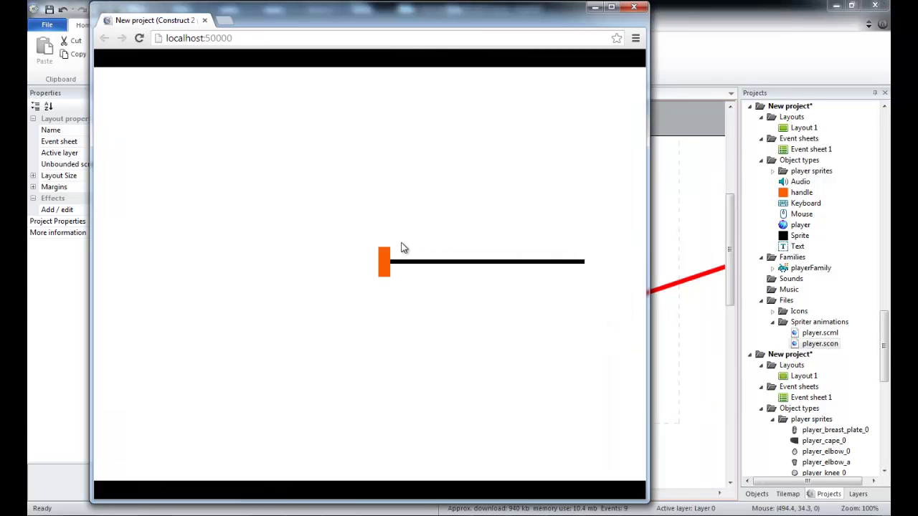
{"action": "left_click_drag", "start_coordinate": [387, 268], "coordinate": [385, 292]}
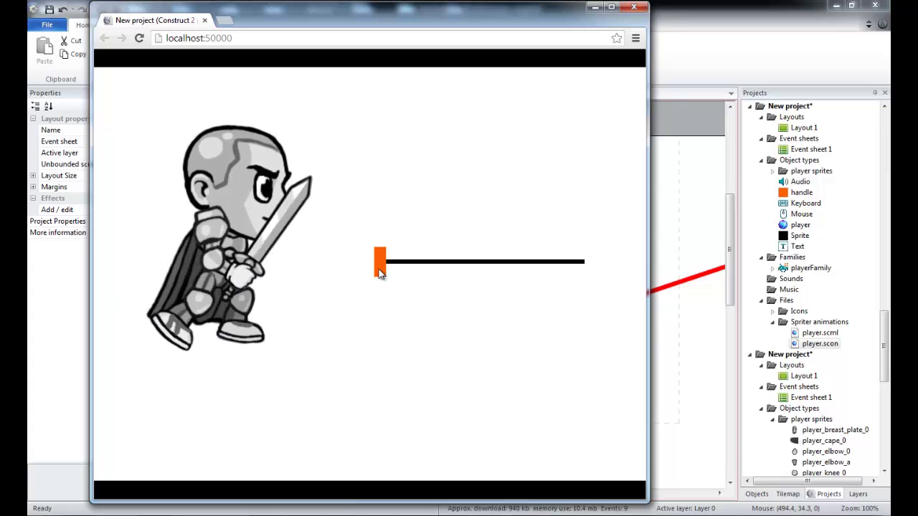
{"action": "left_click_drag", "start_coordinate": [381, 267], "coordinate": [358, 285]}
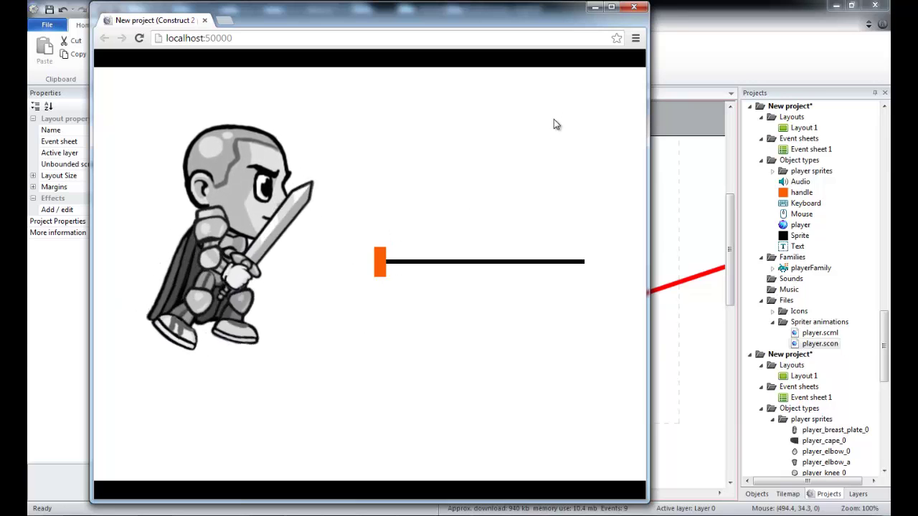
{"action": "left_click", "coordinate": [655, 144]}
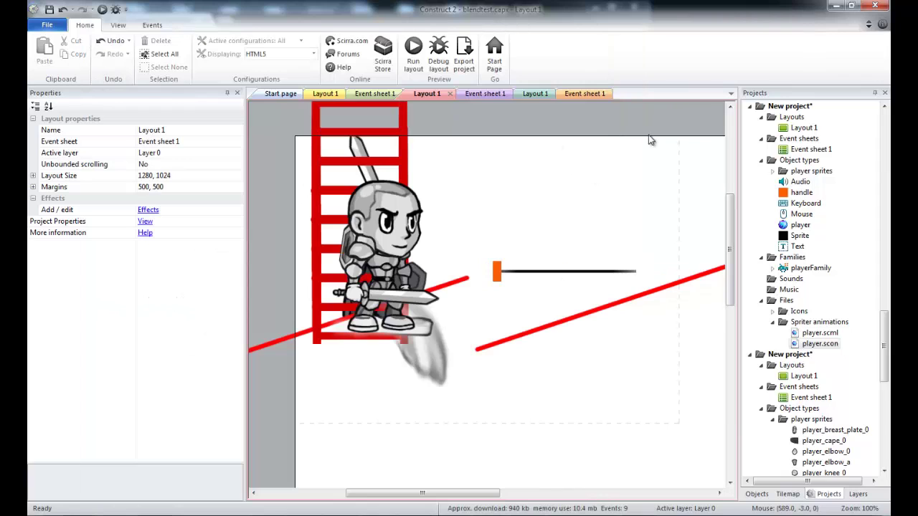